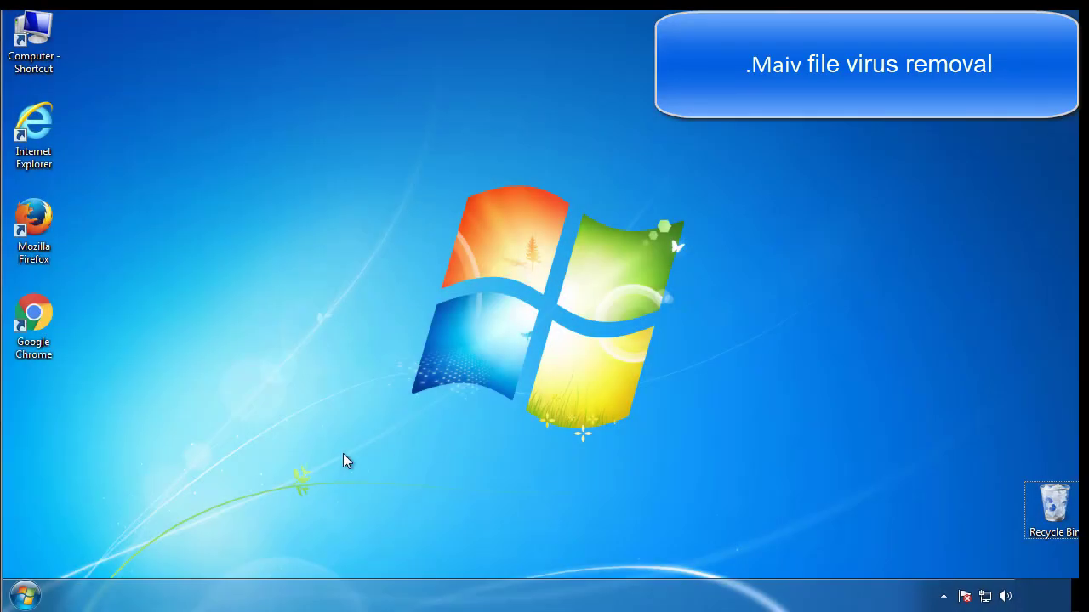
Enable Minimal Safe boot in msconfig's Boot settings and restart into Safe Mode
click(34, 595)
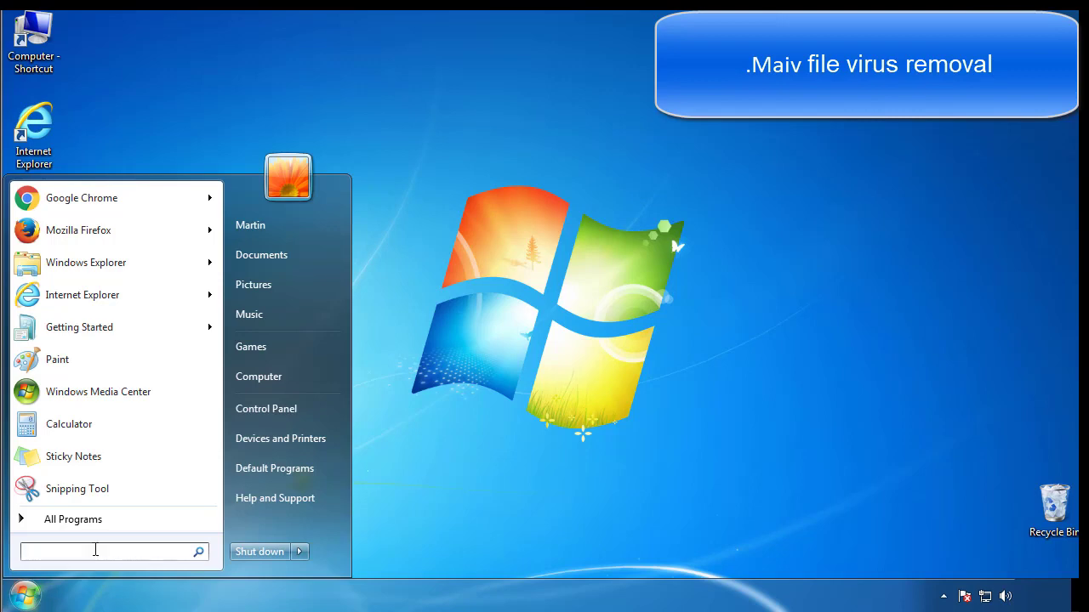
text(mscon)
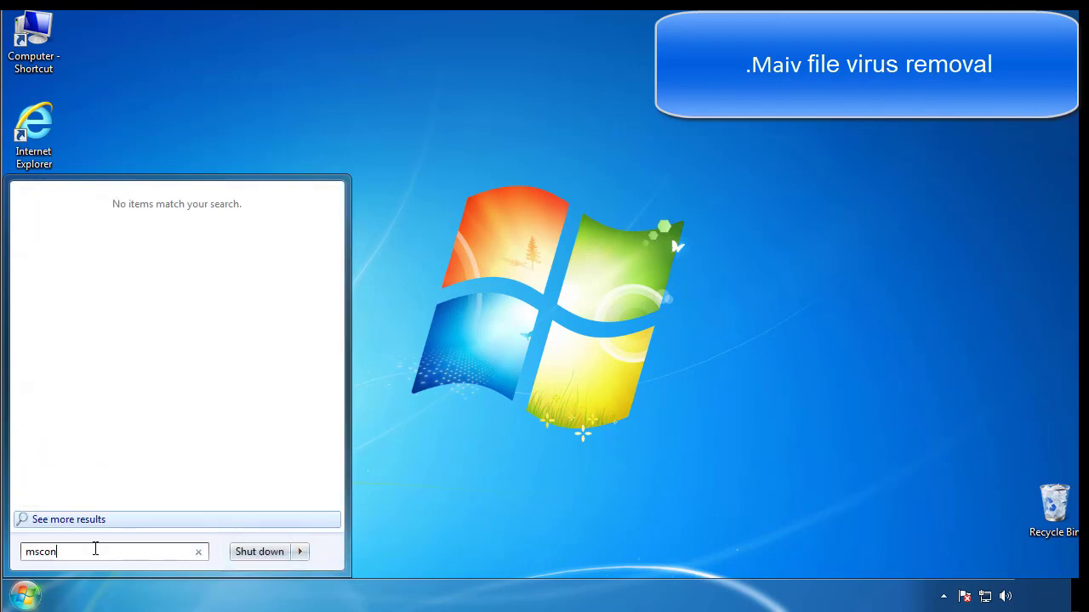
text(fig)
key(Return)
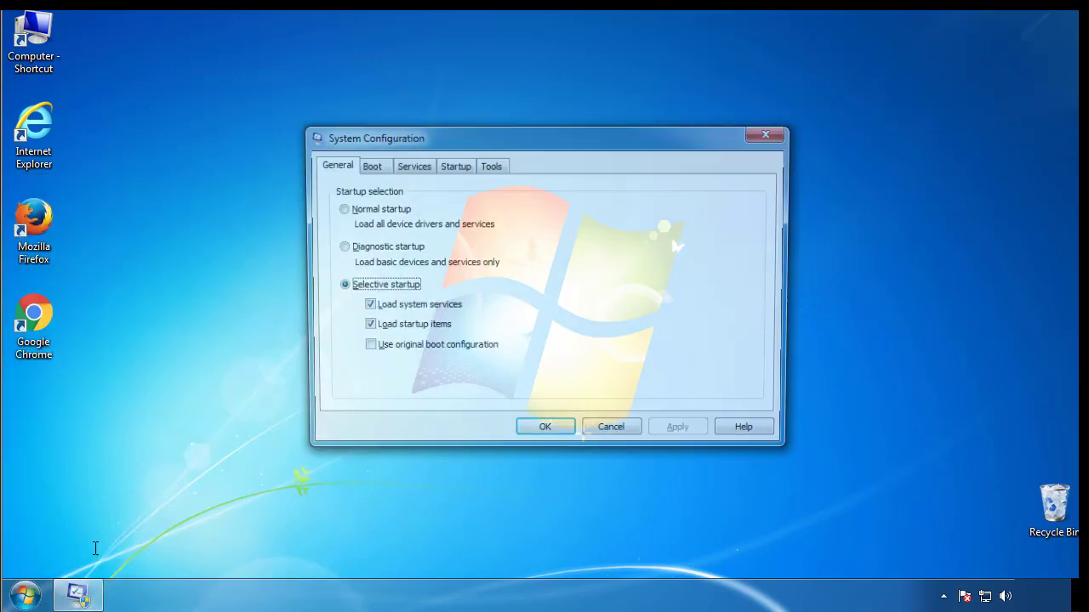
click(368, 167)
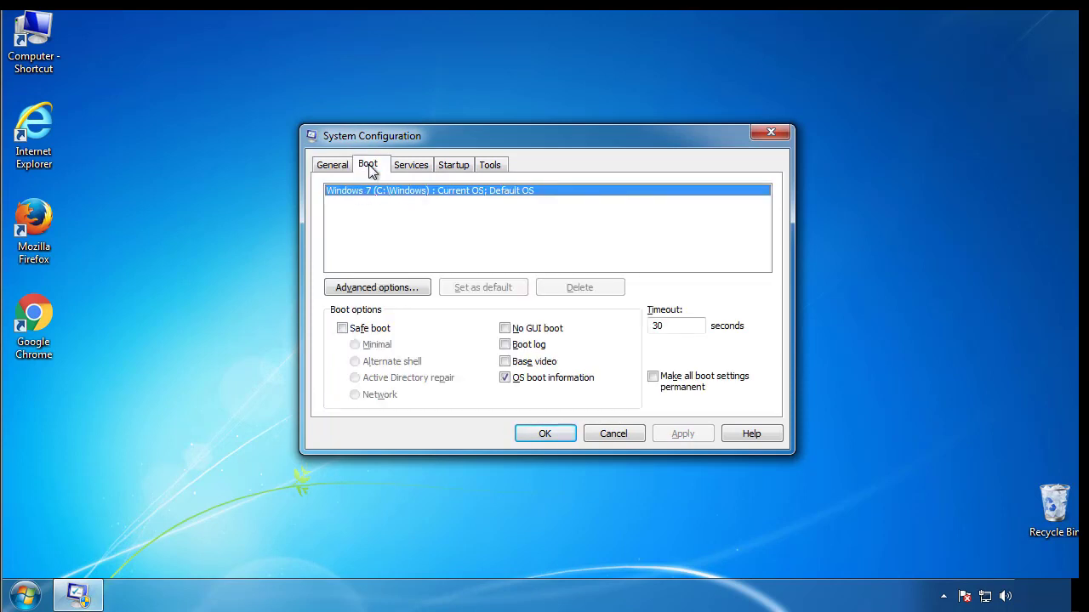
click(342, 328)
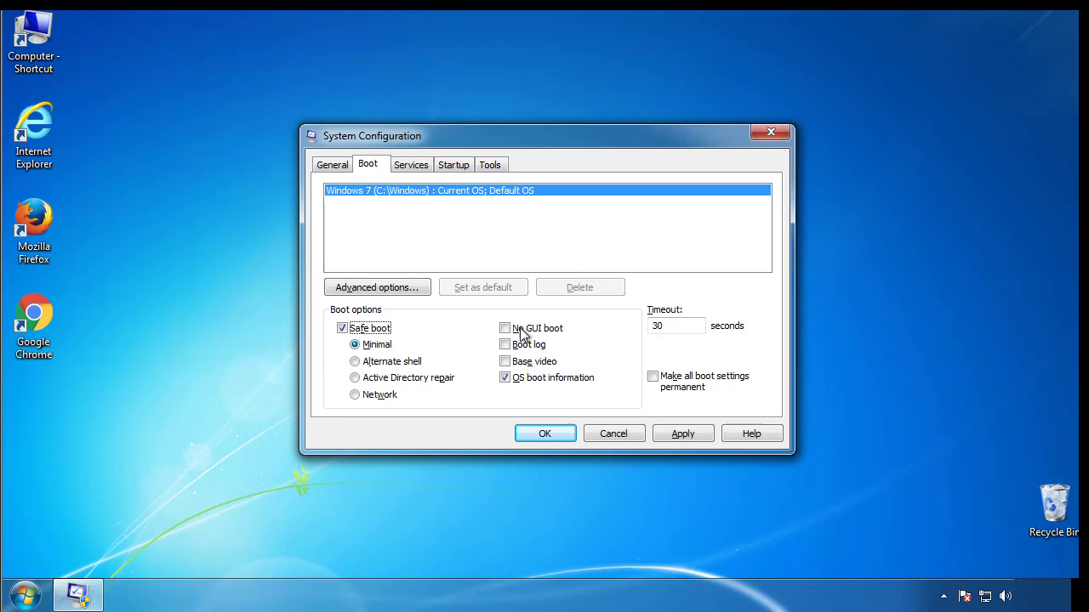
click(561, 439)
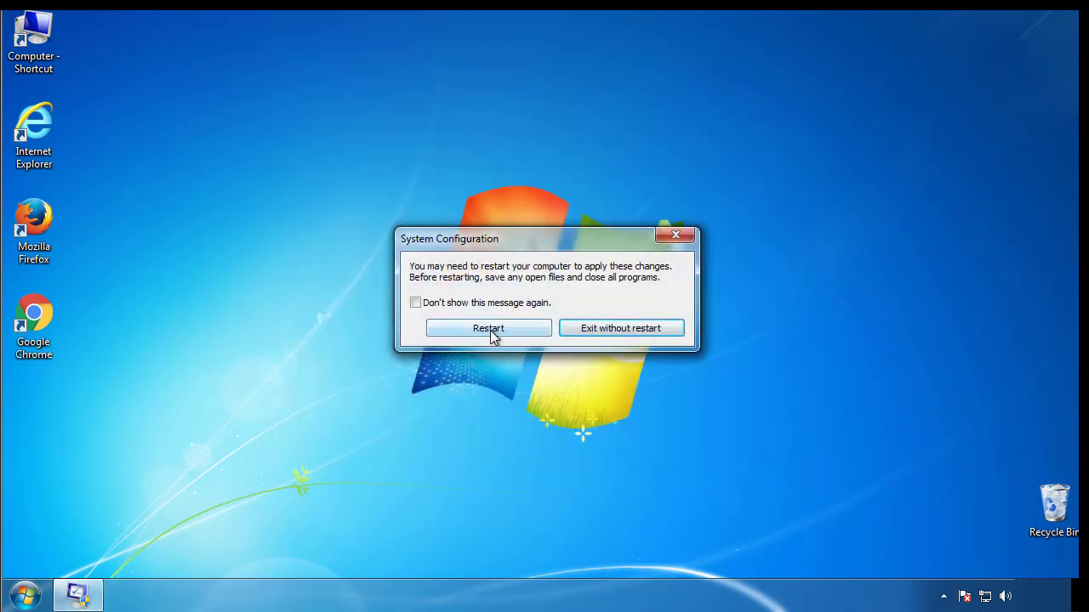
click(491, 330)
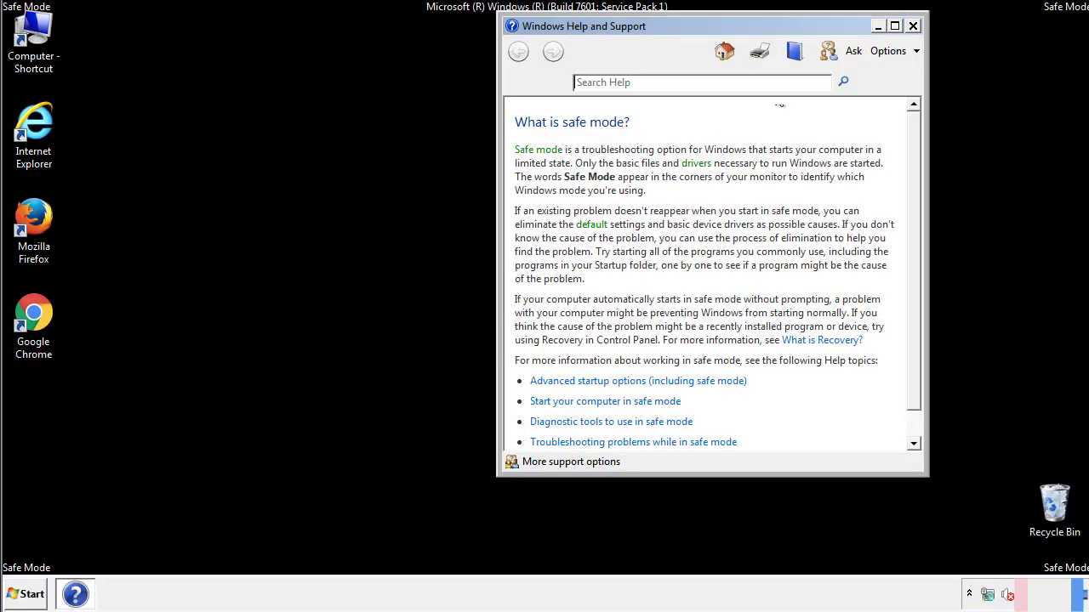
Dismiss Safe Mode Help and set Folder Options to show hidden files, folders and drives
click(913, 25)
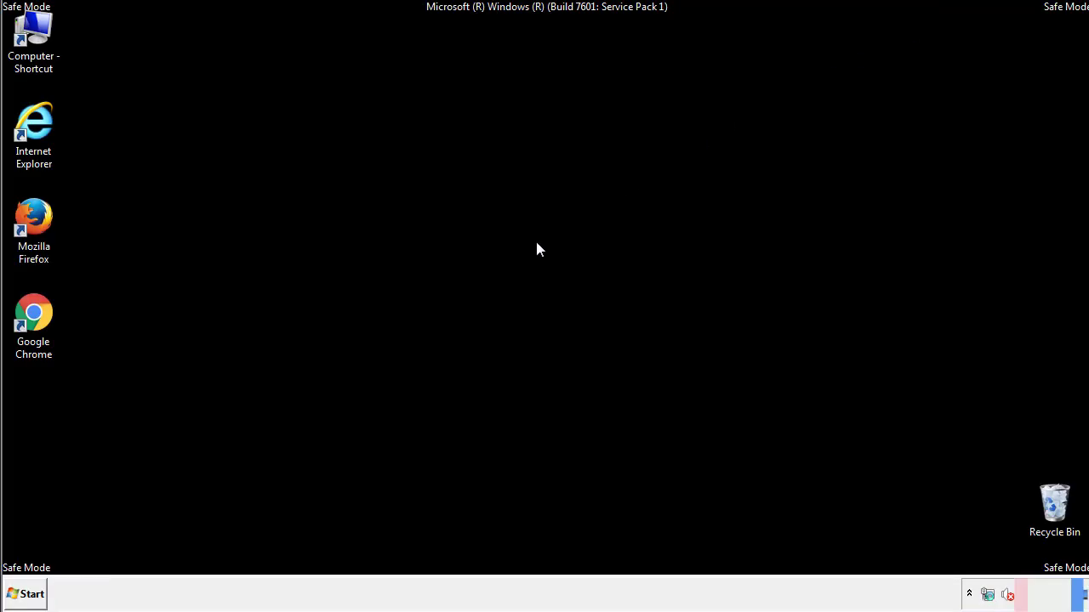
click(34, 593)
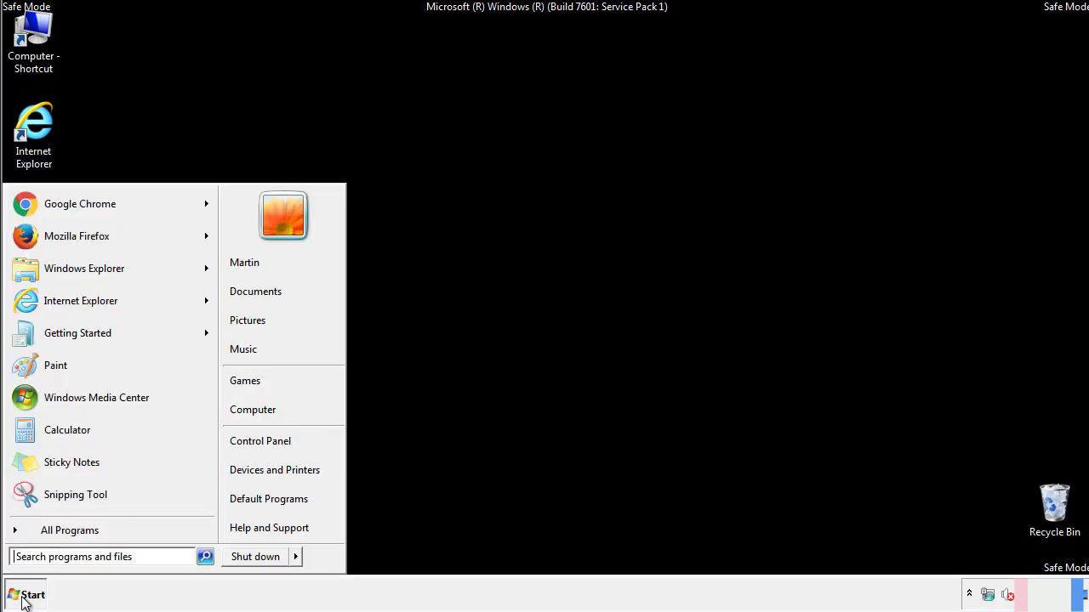
click(271, 438)
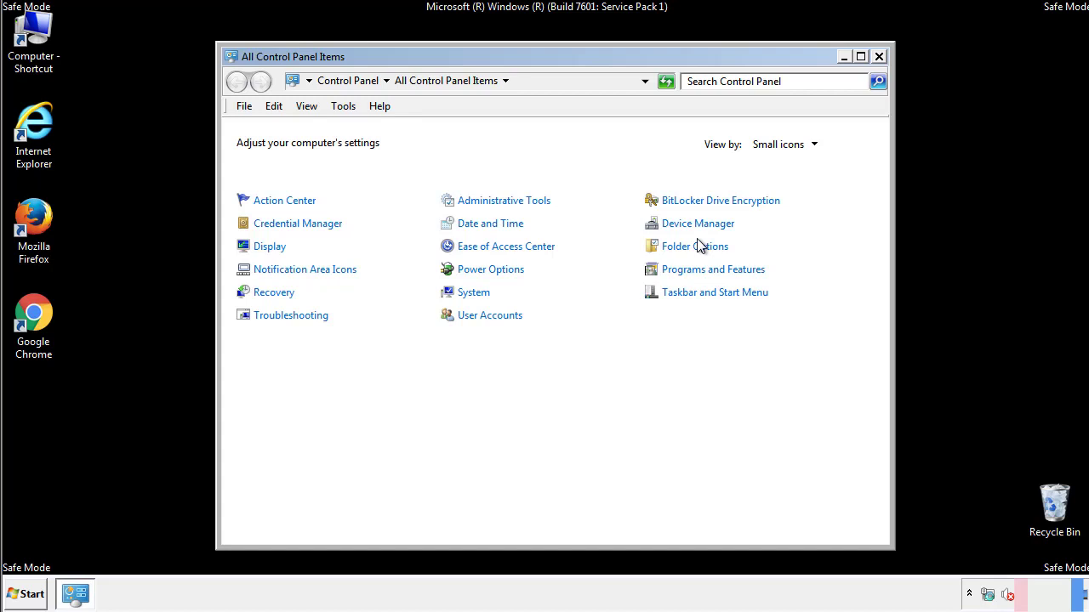
click(696, 247)
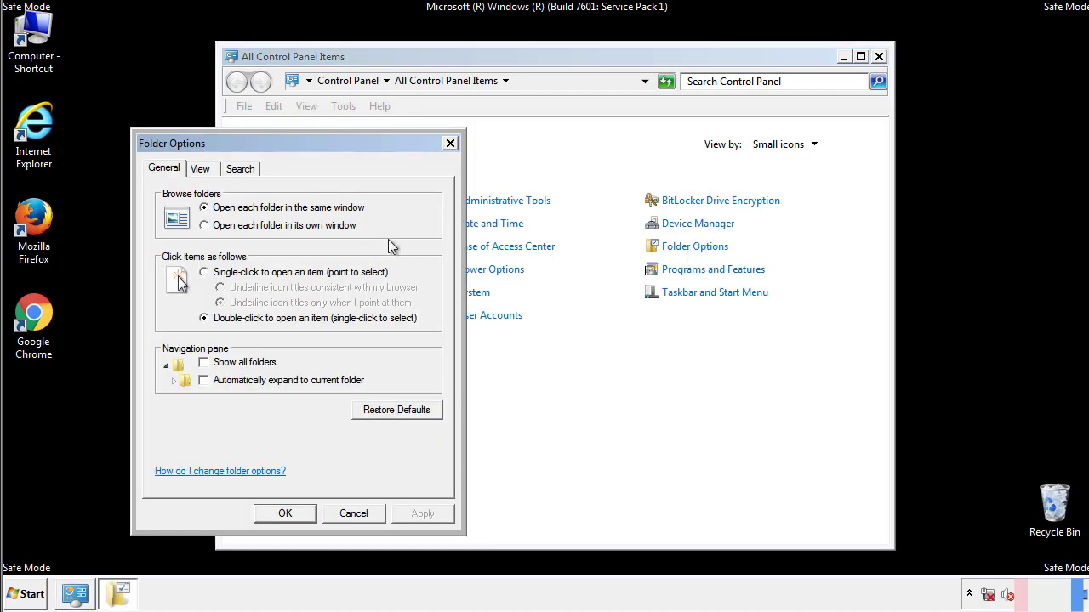
click(202, 171)
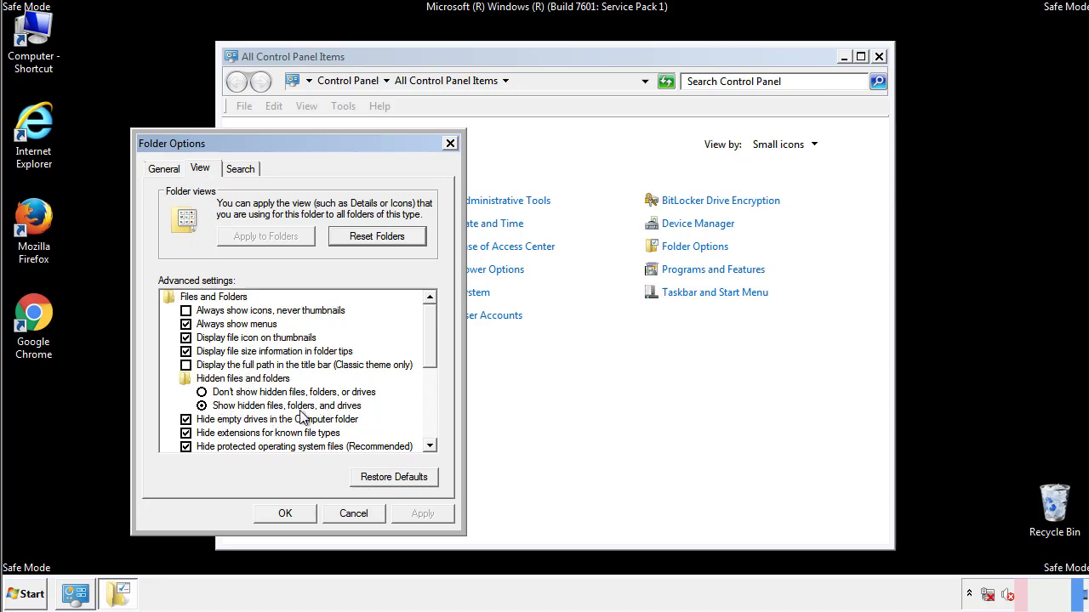
click(294, 512)
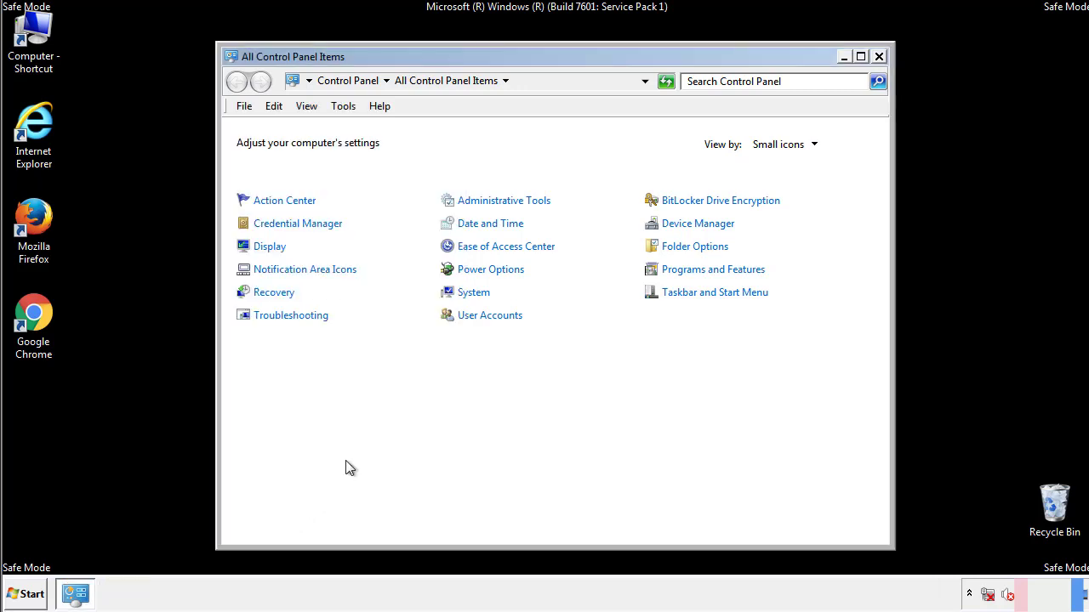
click(879, 56)
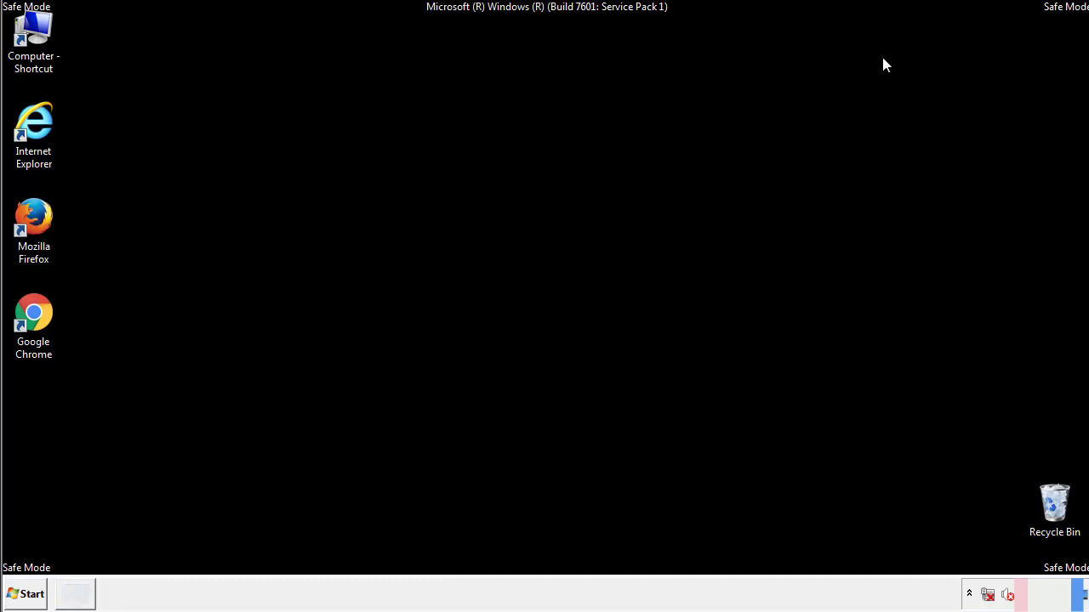
Browse from Computer into Local Disk (C:) and the Windows folder
double_click(44, 29)
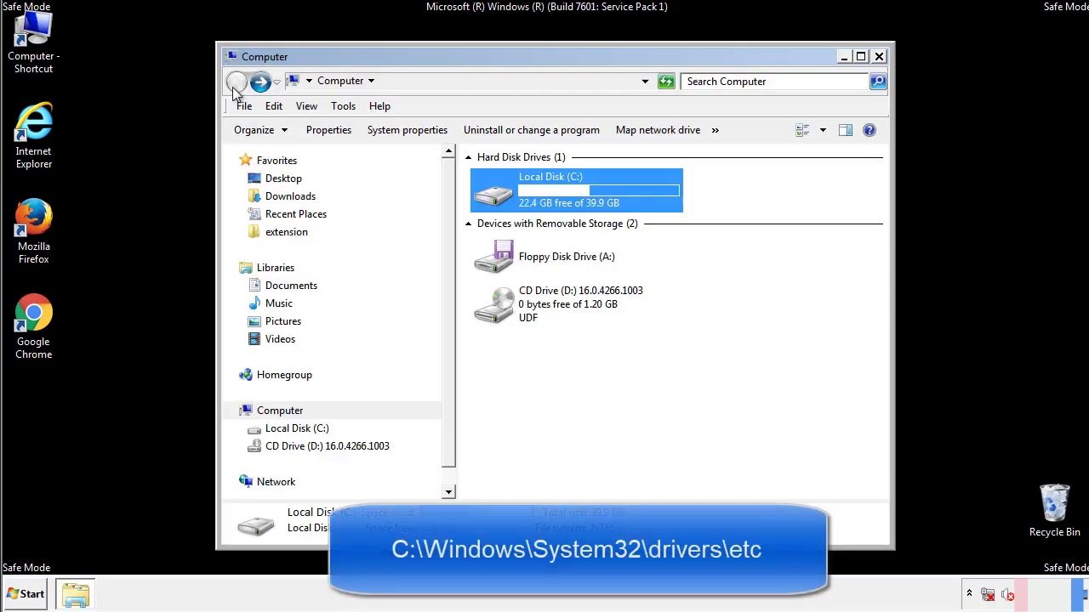
double_click(498, 196)
click(498, 312)
double_click(498, 312)
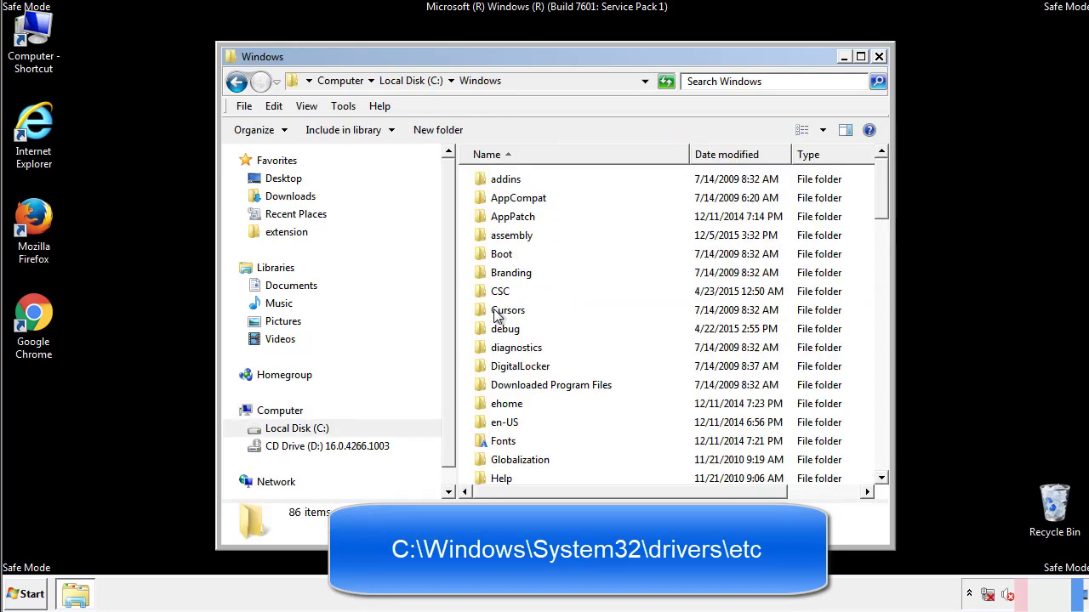
Go through System32\drivers to the etc folder and open the hosts file
scroll(502, 383, down, 2)
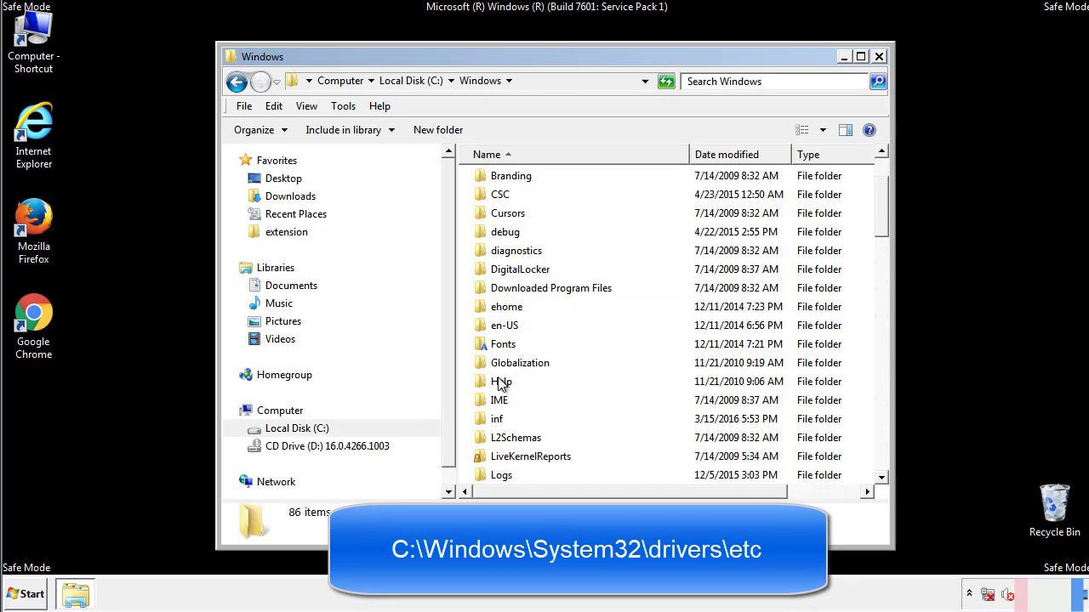
scroll(502, 384, down, 2)
scroll(501, 385, down, 2)
scroll(502, 385, down, 3)
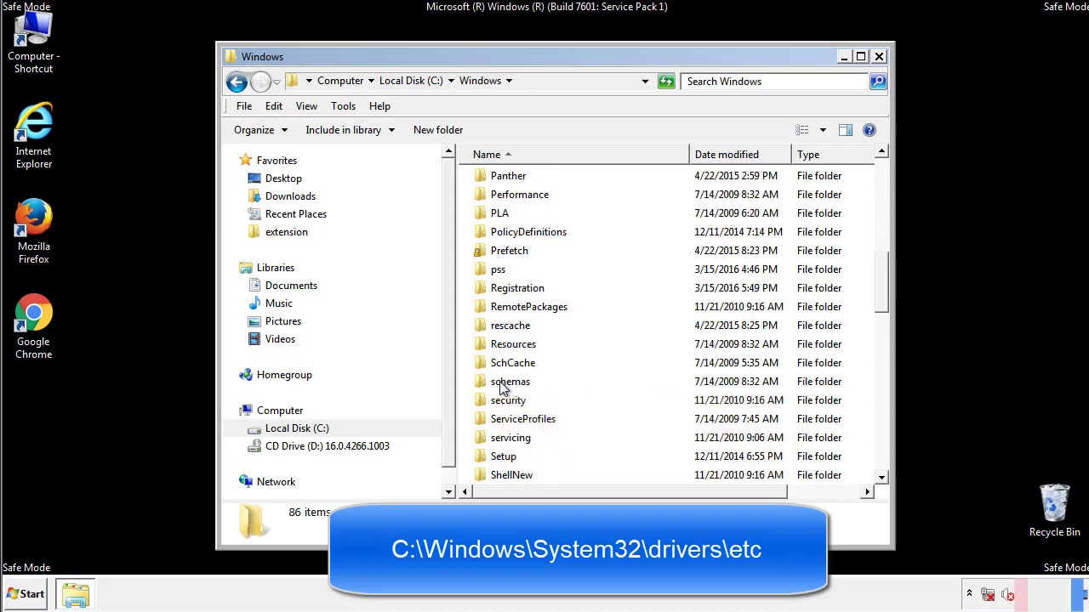
scroll(502, 385, down, 2)
double_click(514, 439)
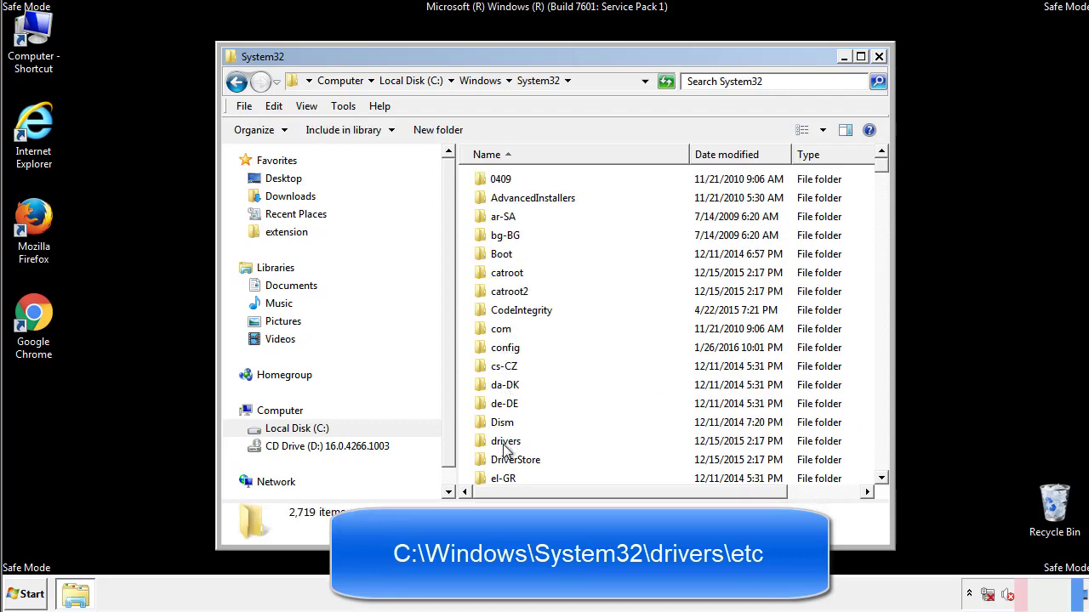
double_click(506, 442)
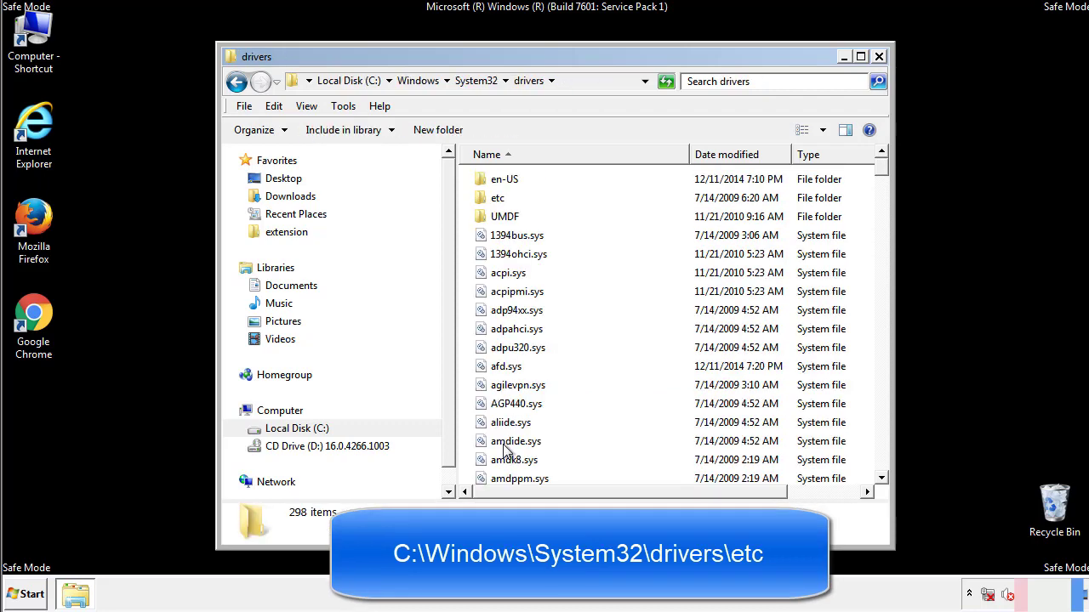
double_click(486, 204)
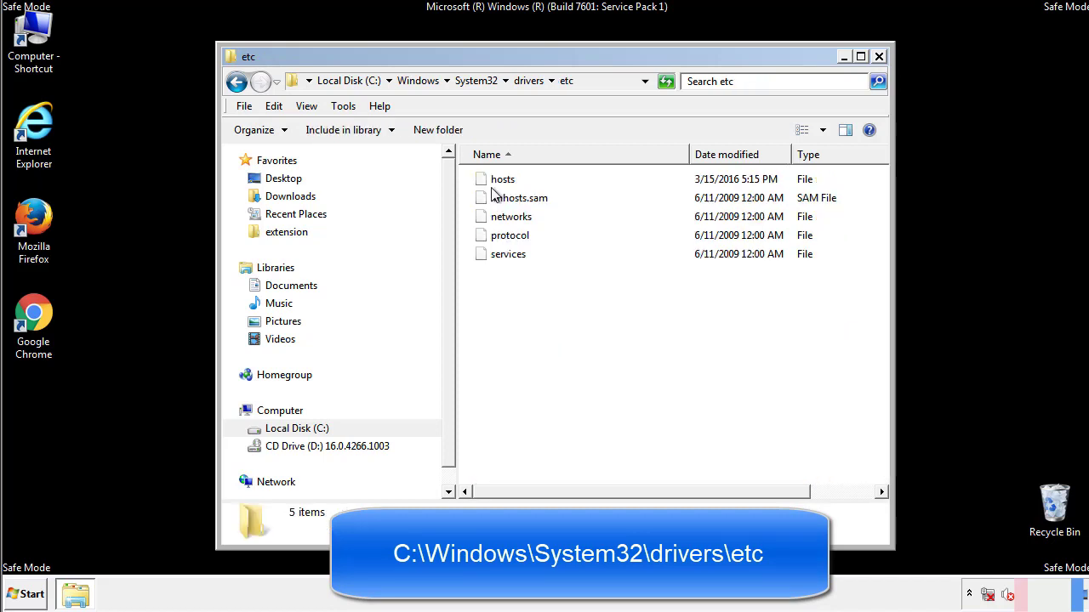
double_click(493, 179)
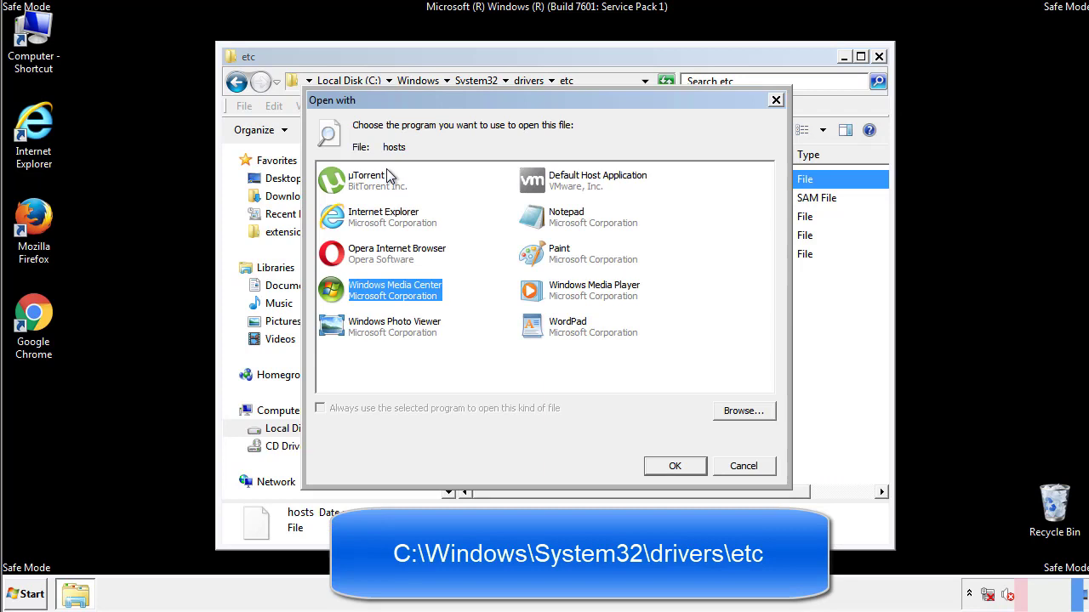
Open hosts in Notepad and delete the four host entries below localhost
click(552, 222)
click(672, 464)
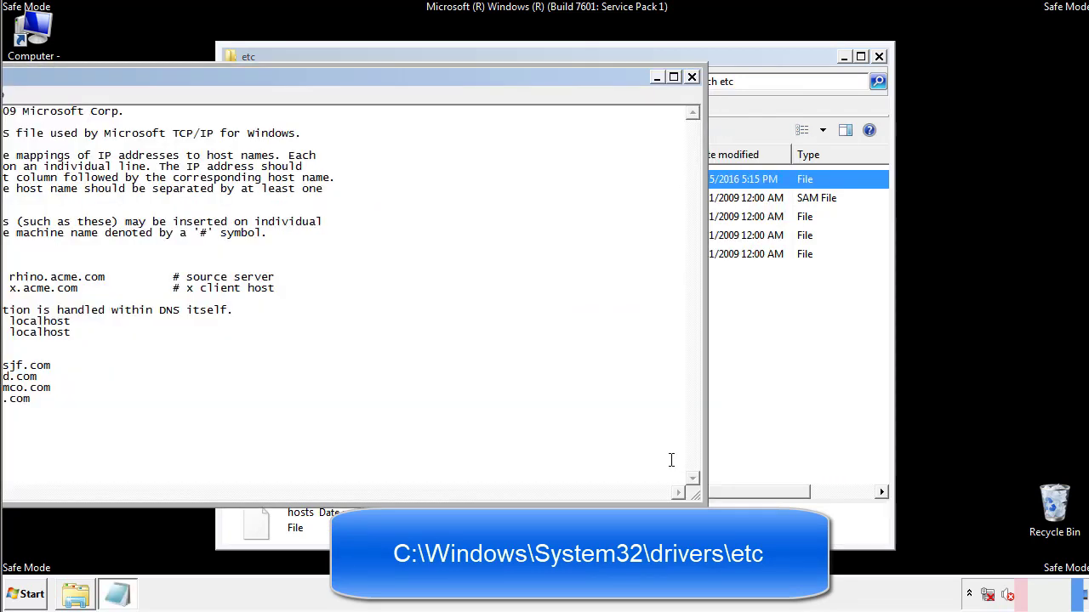
drag(445, 77, 693, 93)
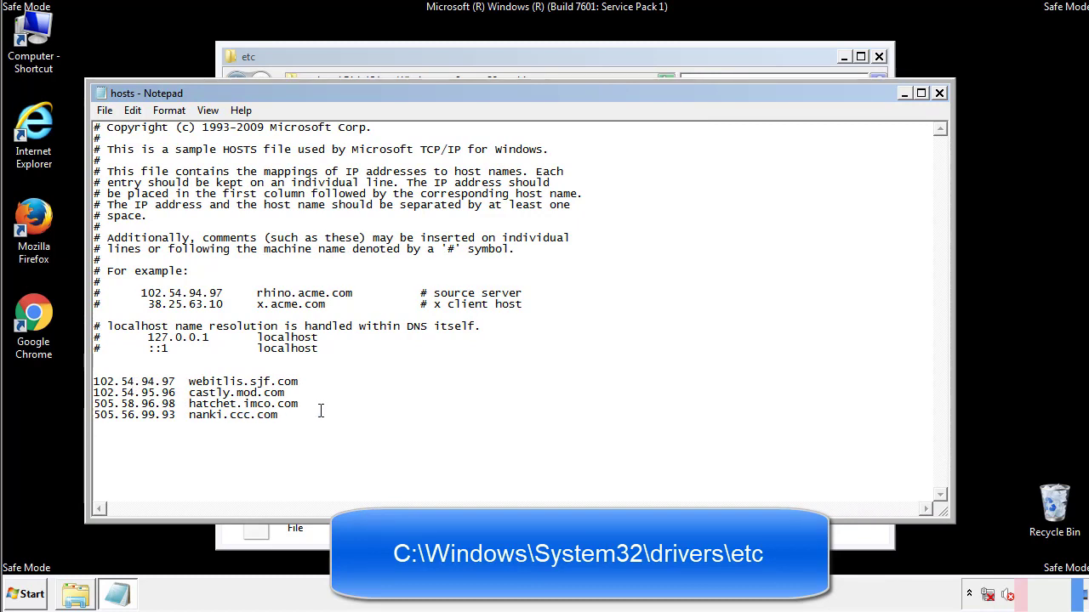
drag(304, 416, 93, 381)
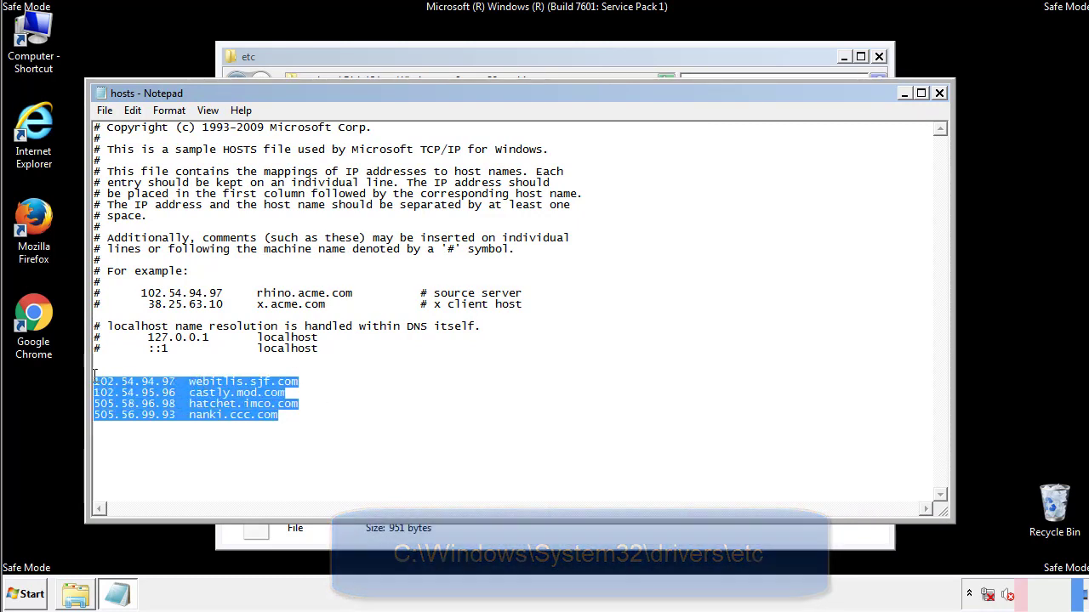
key(Delete)
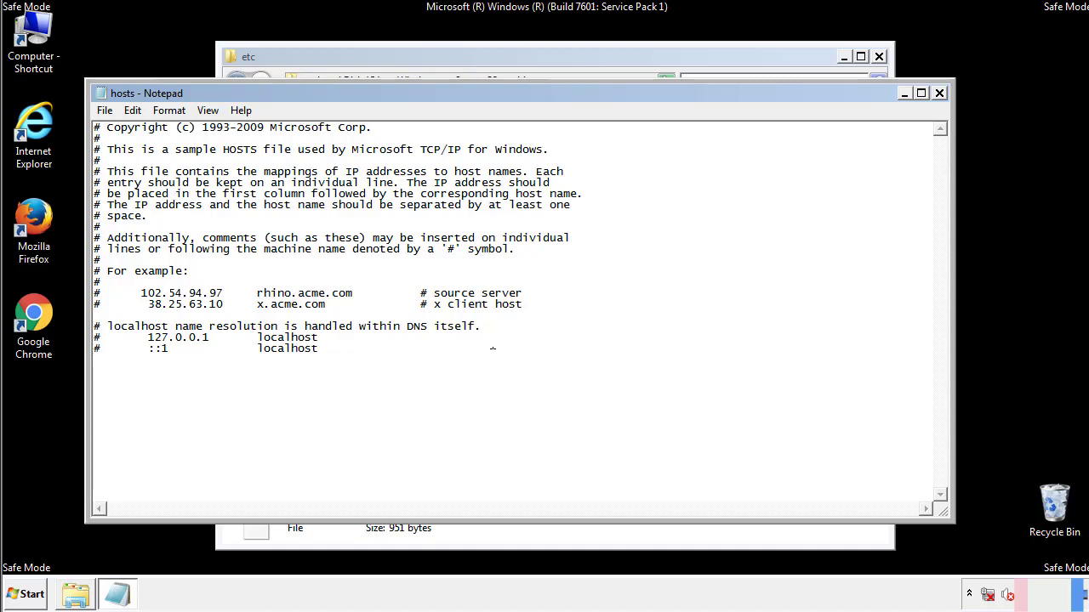
Save the edited hosts file and close the etc folder window
click(939, 94)
click(482, 309)
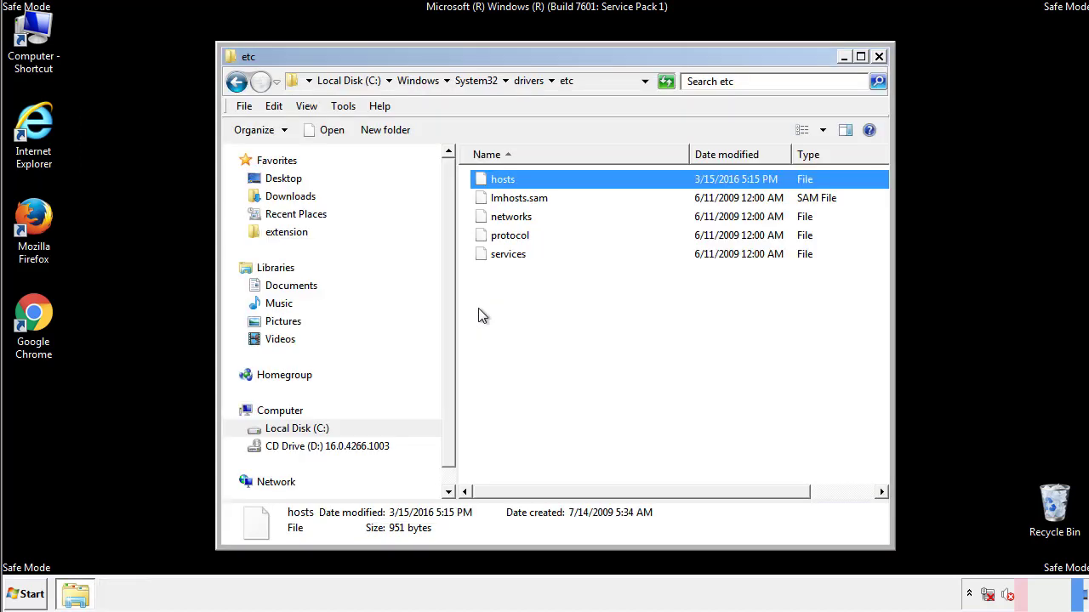
click(478, 308)
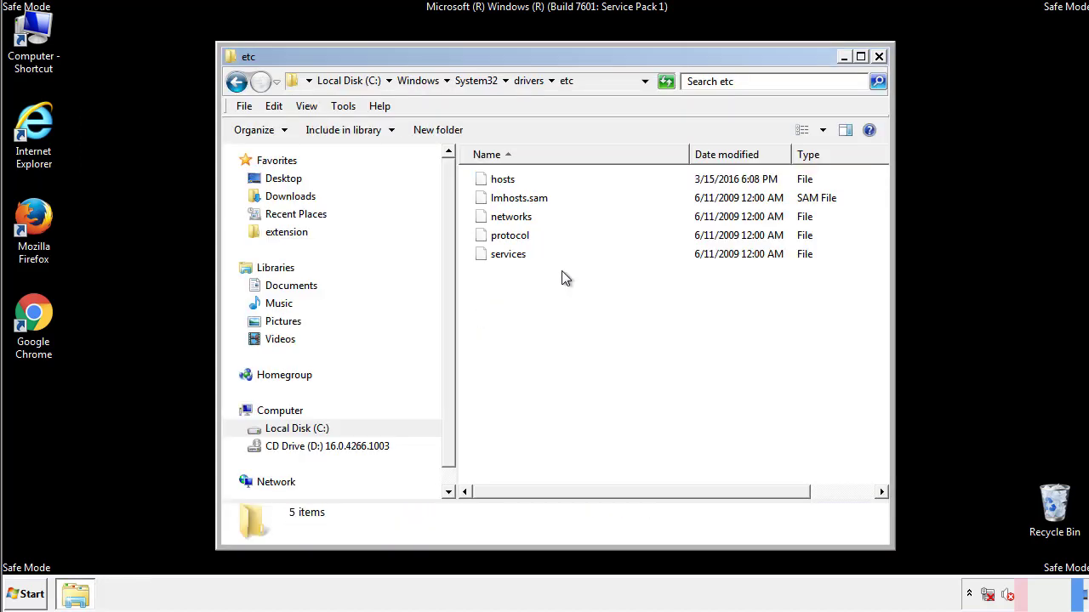
click(878, 57)
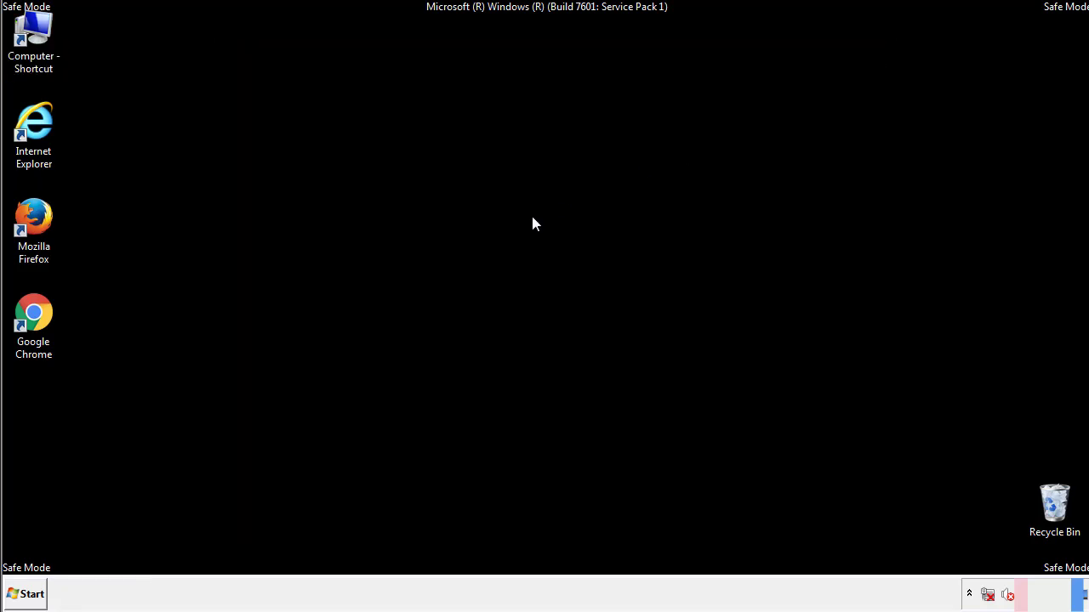
Open the Startup folder from Start > All Programs in a file window
click(29, 595)
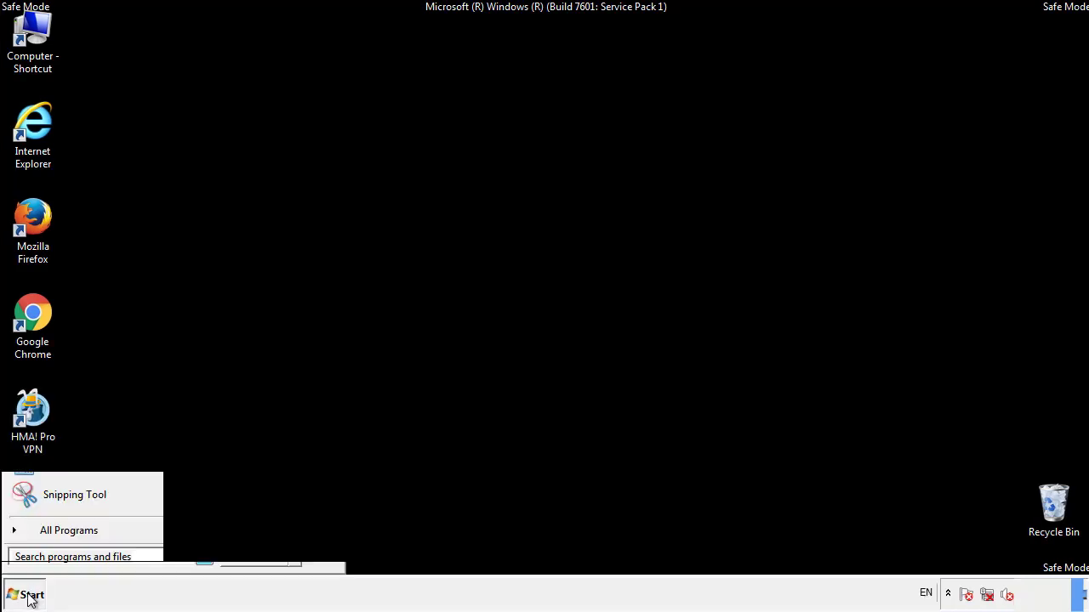
click(48, 537)
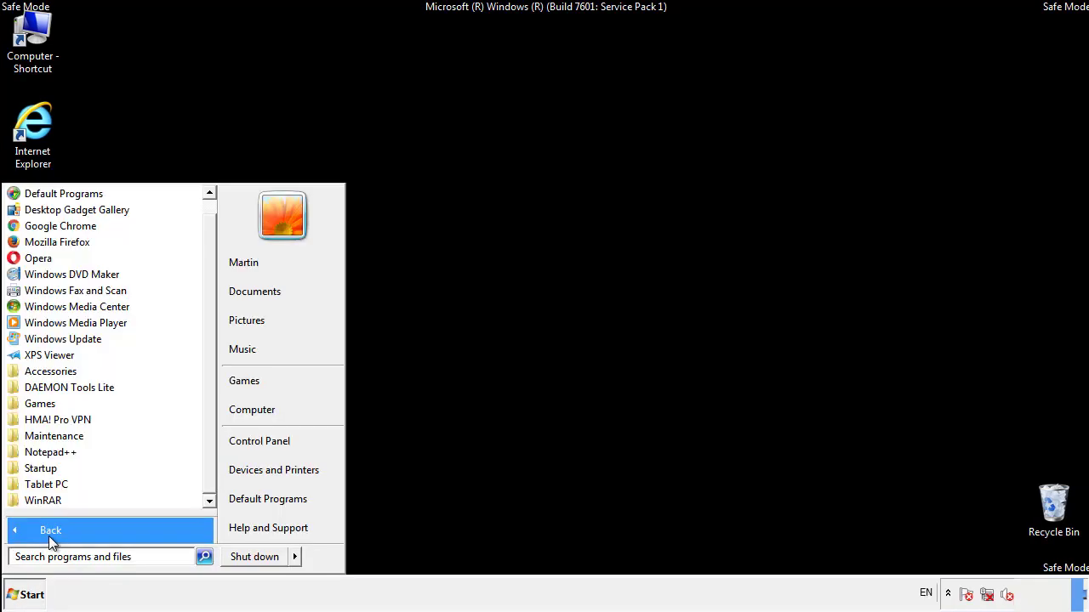
right_click(47, 468)
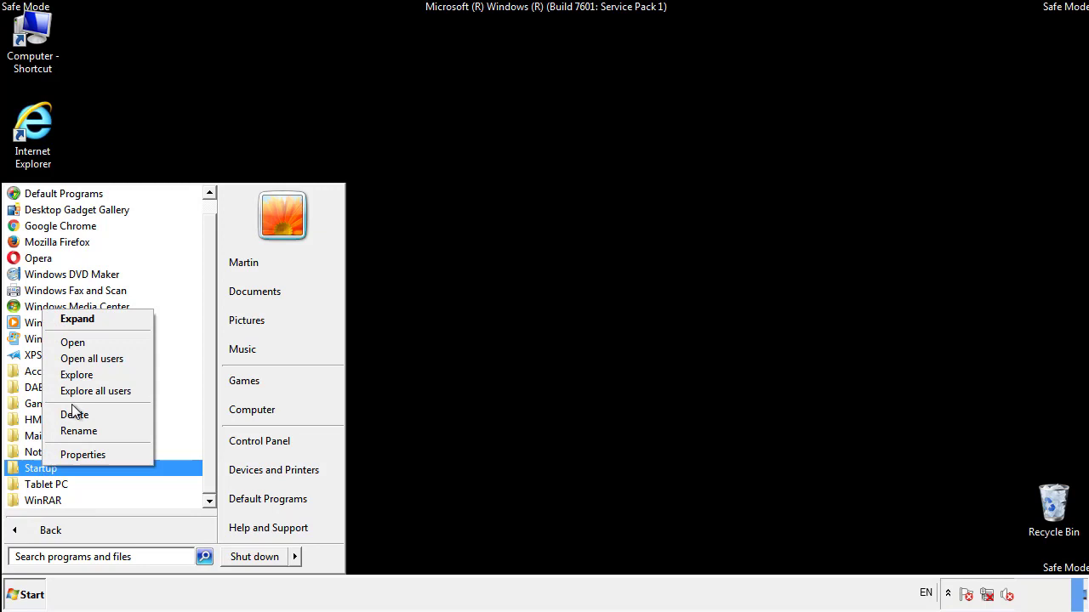
click(82, 342)
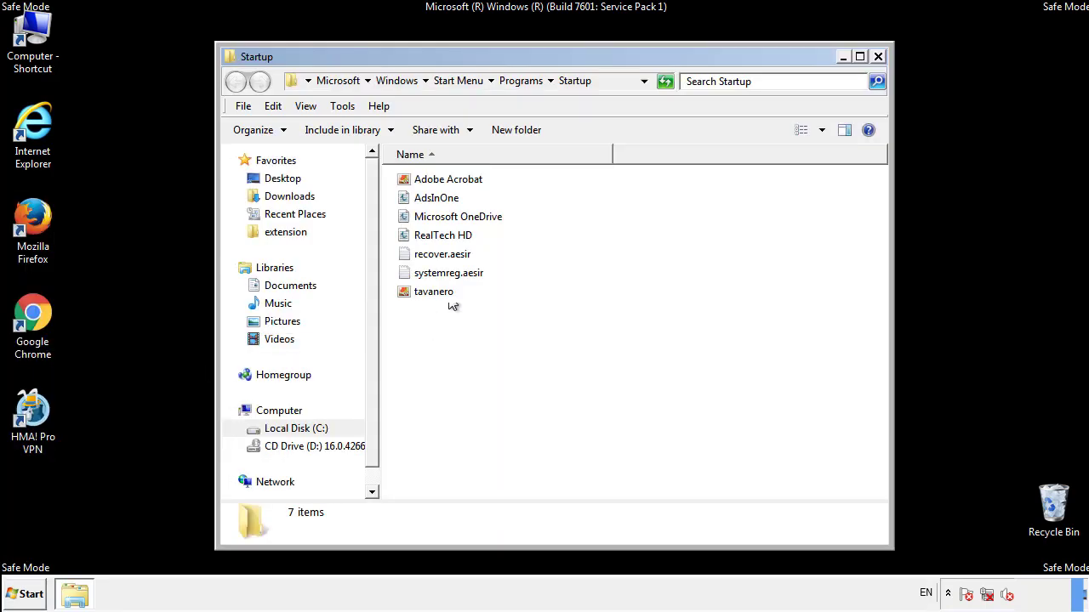
Delete AdsInOne, recover.aesir, systemreg.aesir and tavanero from Startup, then close it
click(444, 201)
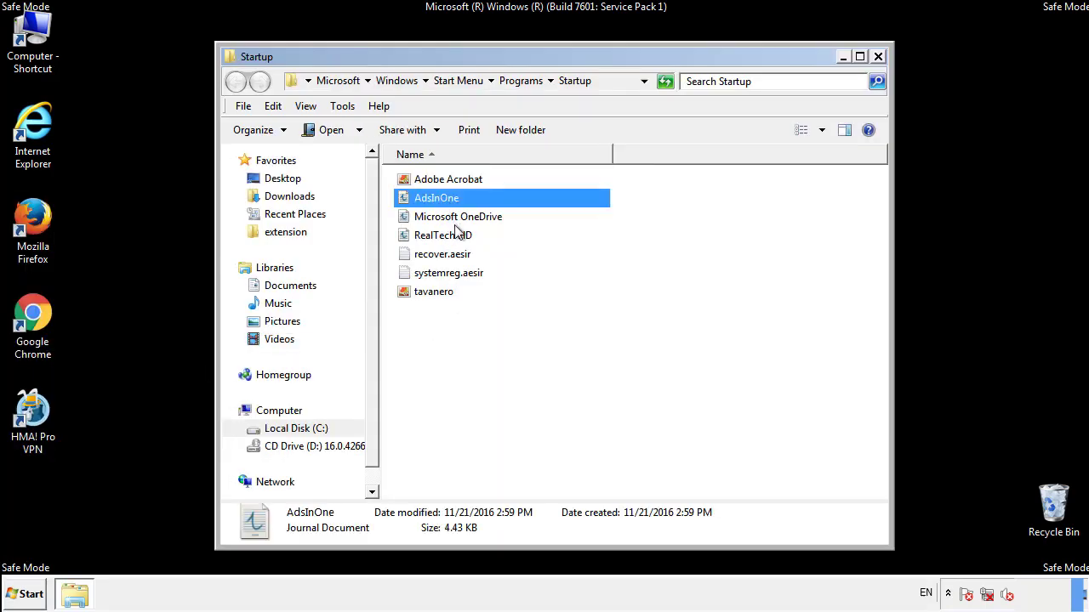
ctrl+click(443, 255)
ctrl+click(455, 272)
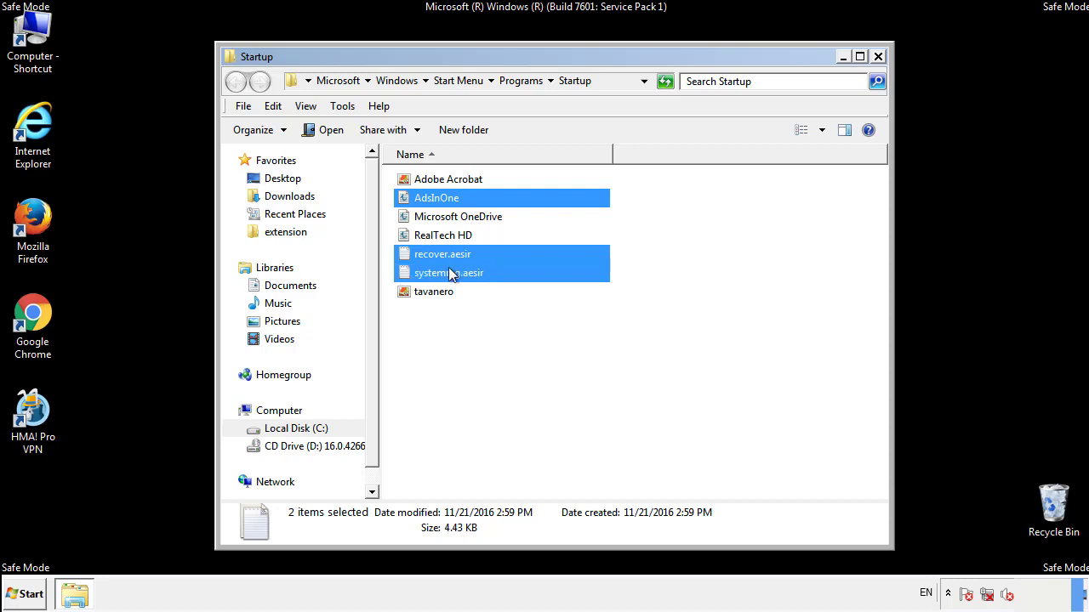
ctrl+click(435, 290)
right_click(430, 293)
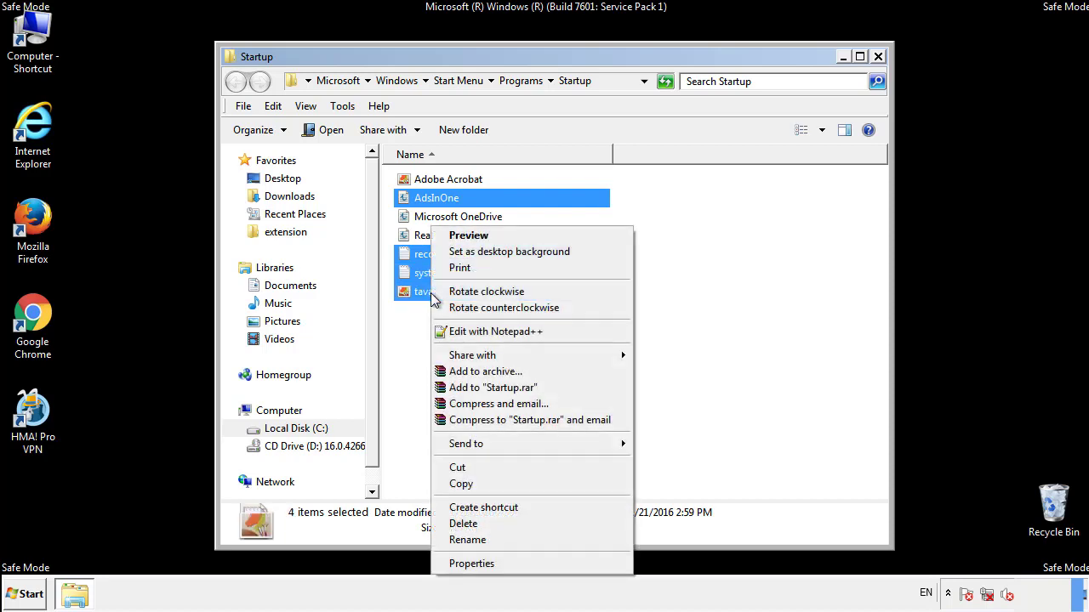
click(459, 523)
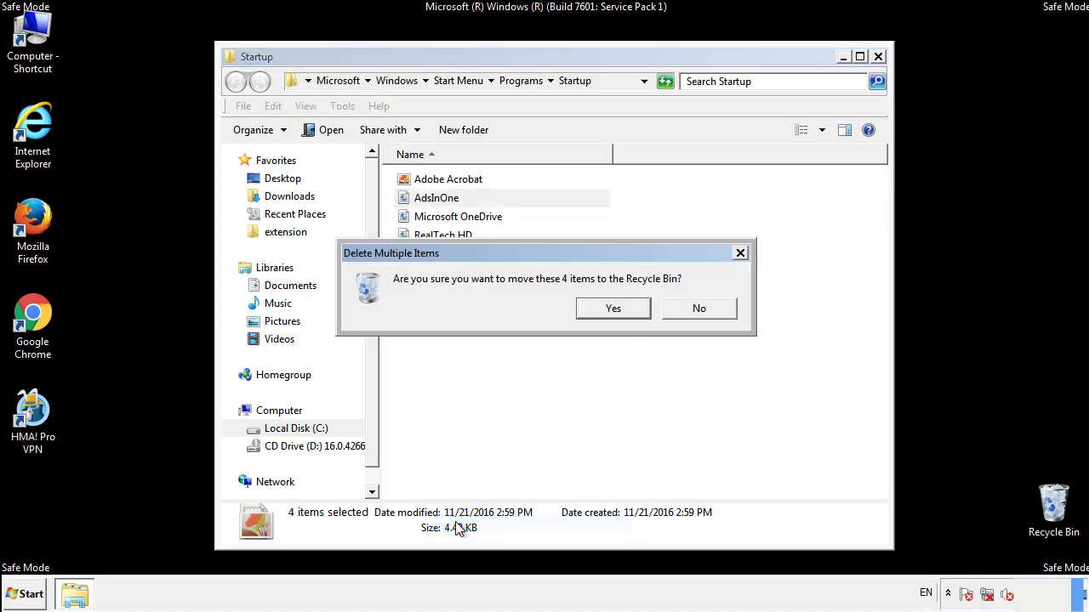
click(606, 308)
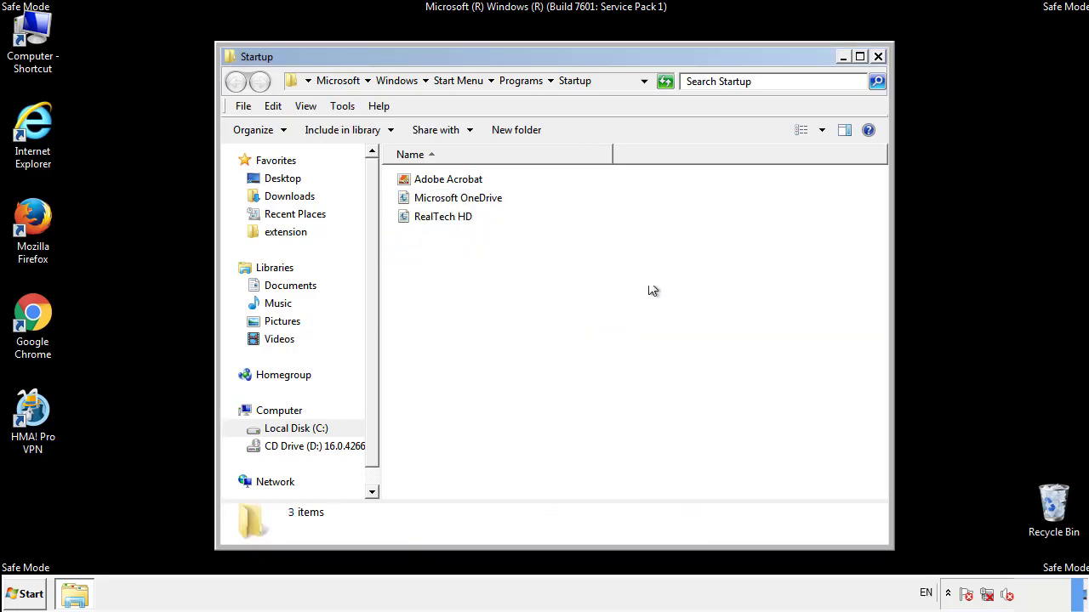
click(882, 68)
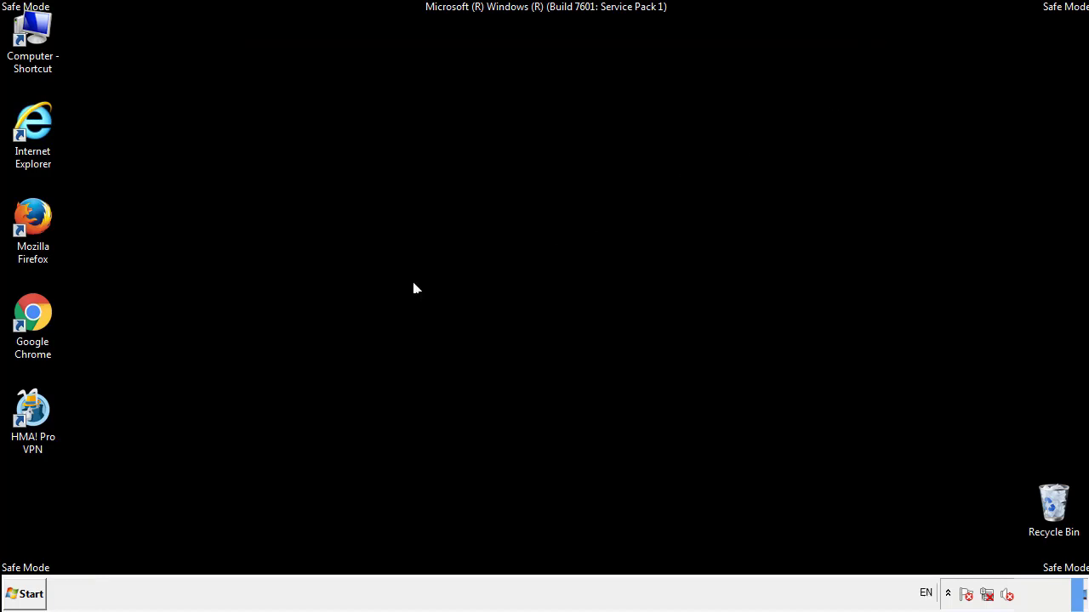
Launch Registry Editor with a regedit search from the Start menu
click(26, 600)
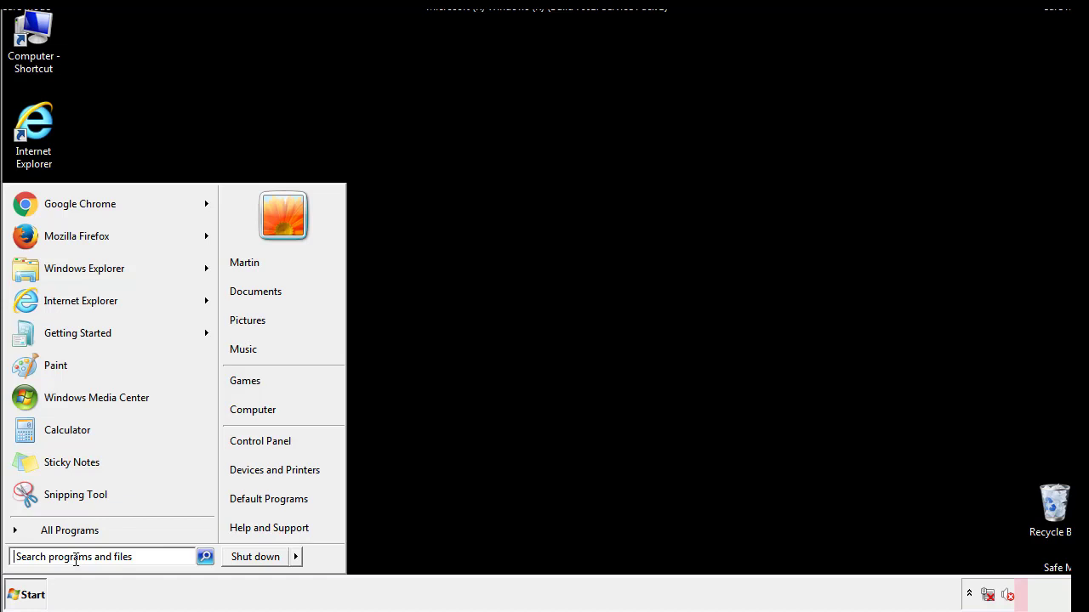
text(reged)
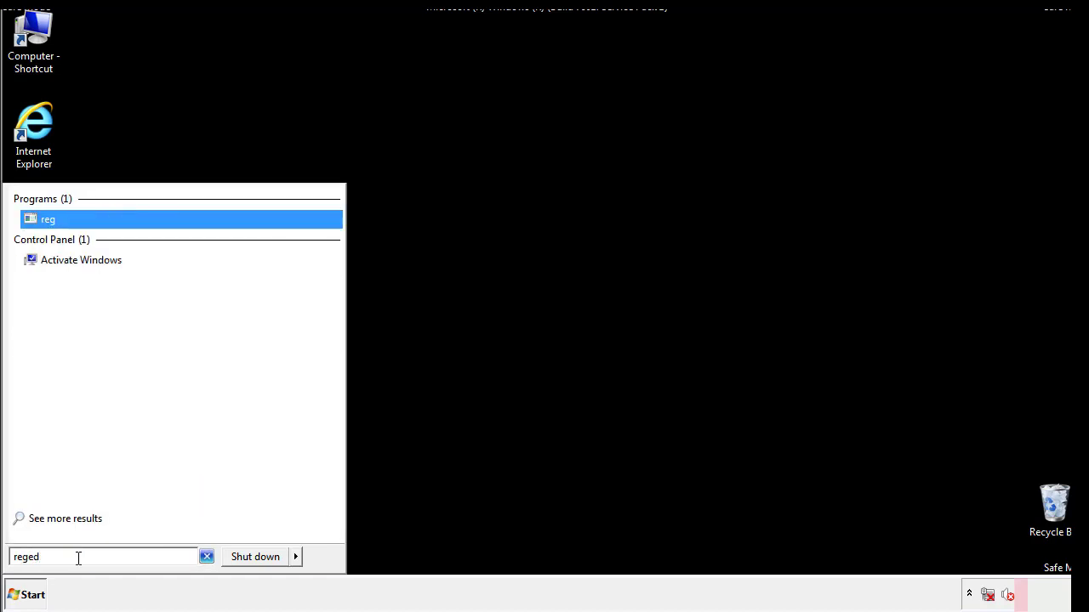
text(it)
key(Return)
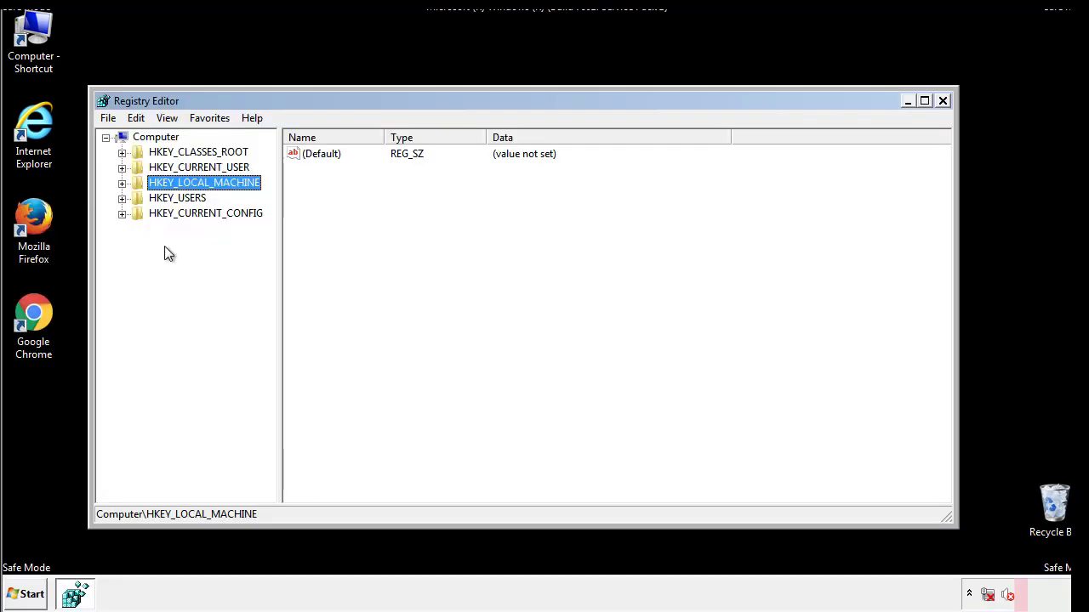
Expand HKLM\SOFTWARE\Microsoft\Windows\CurrentVersion until the Run key is visible
click(122, 185)
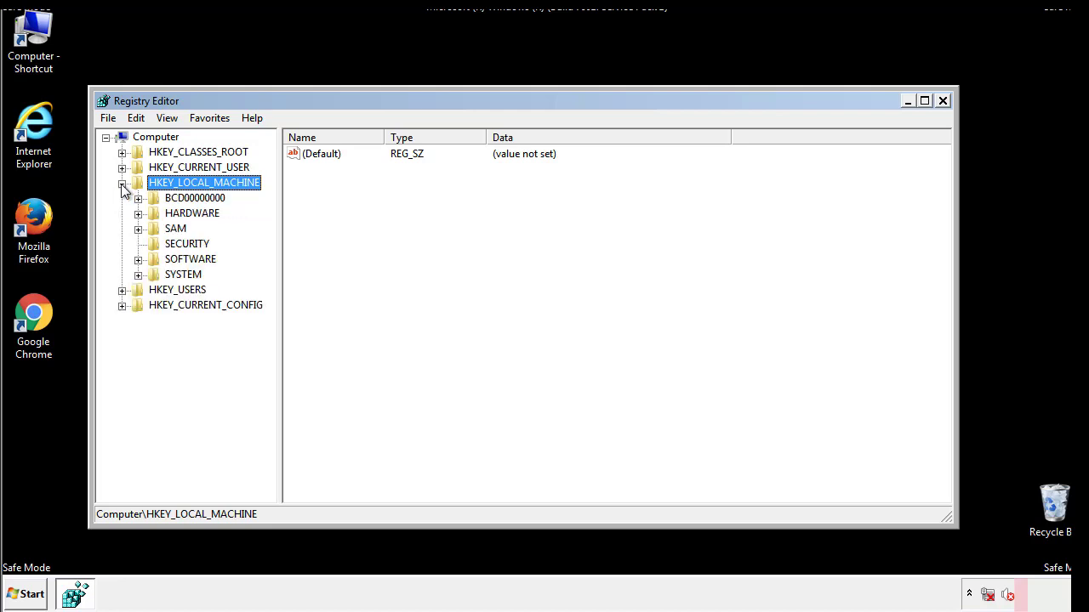
click(138, 259)
drag(268, 251, 270, 282)
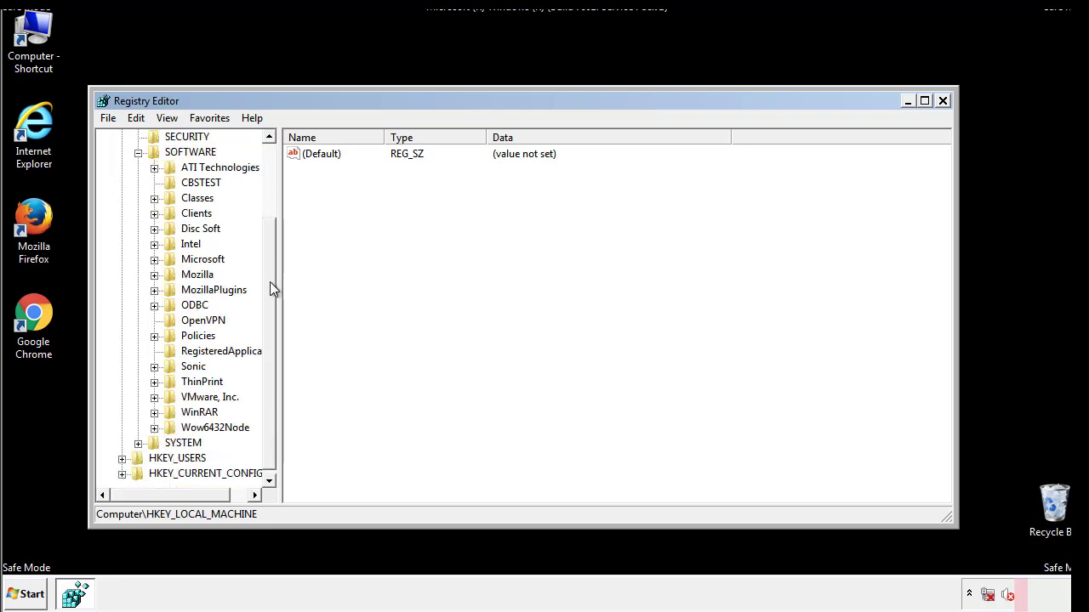
click(154, 259)
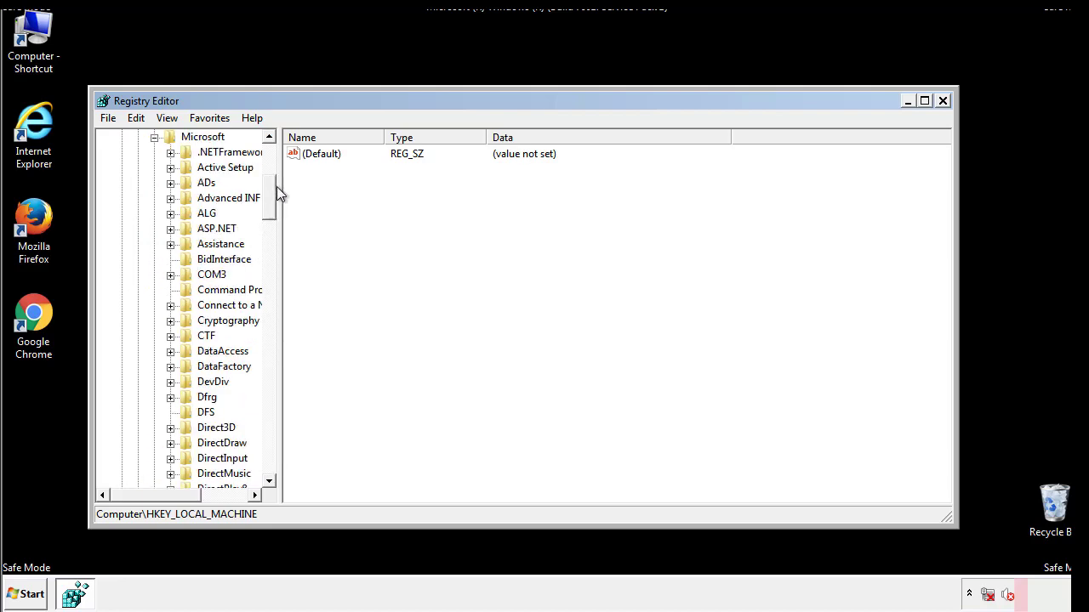
mouse_move(268, 208)
mouse_down()
mouse_move(272, 460)
mouse_move(272, 441)
mouse_up()
click(170, 259)
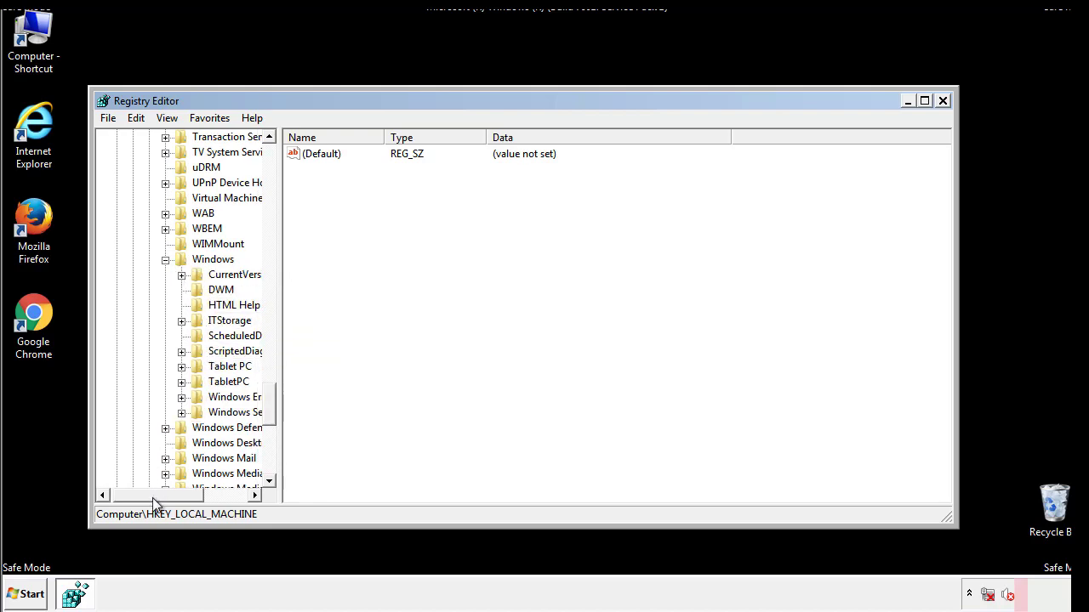
drag(152, 496, 174, 497)
click(140, 274)
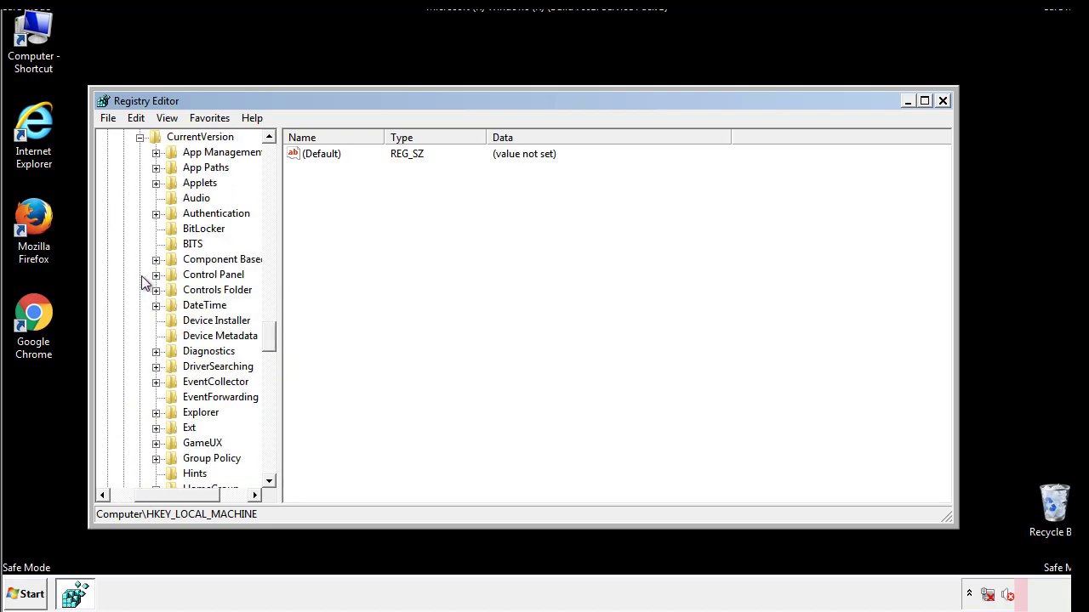
drag(276, 336, 269, 395)
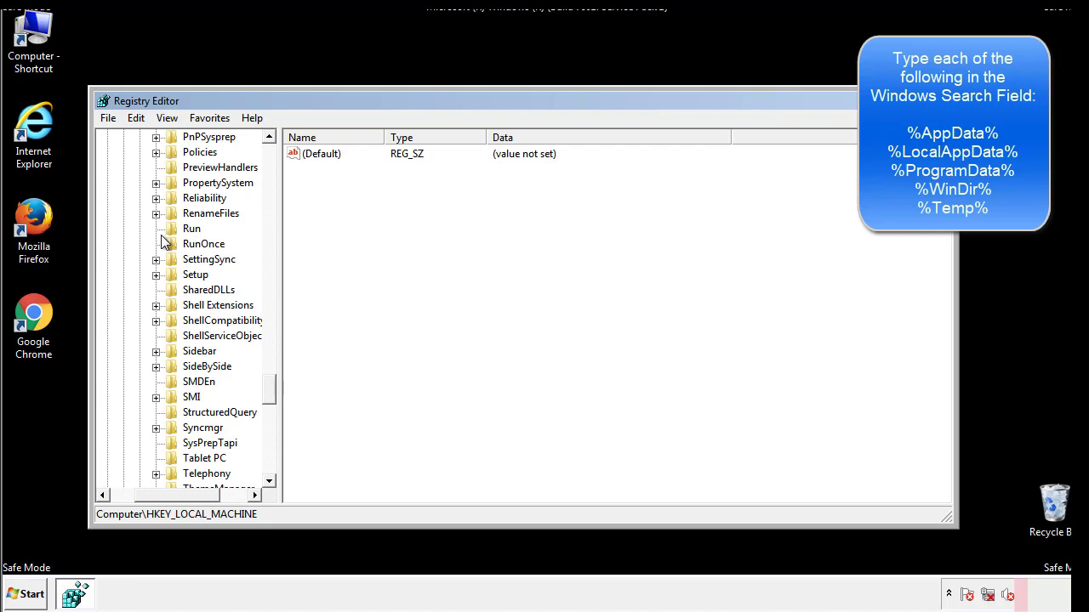
Delete the tappi.loc value from HKLM's Run key and scroll the tree back up
click(179, 231)
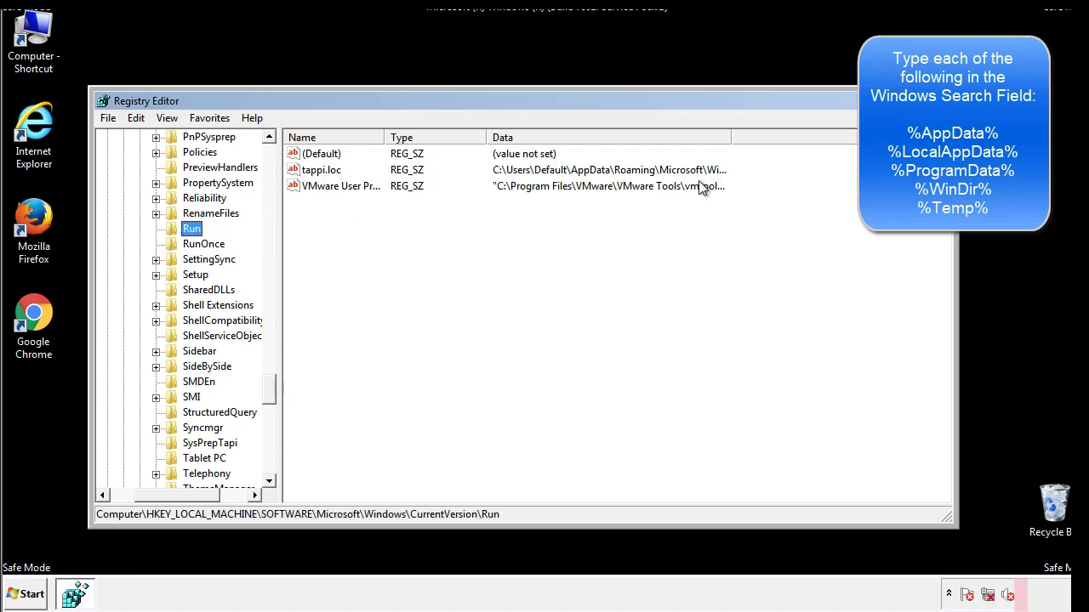
click(320, 173)
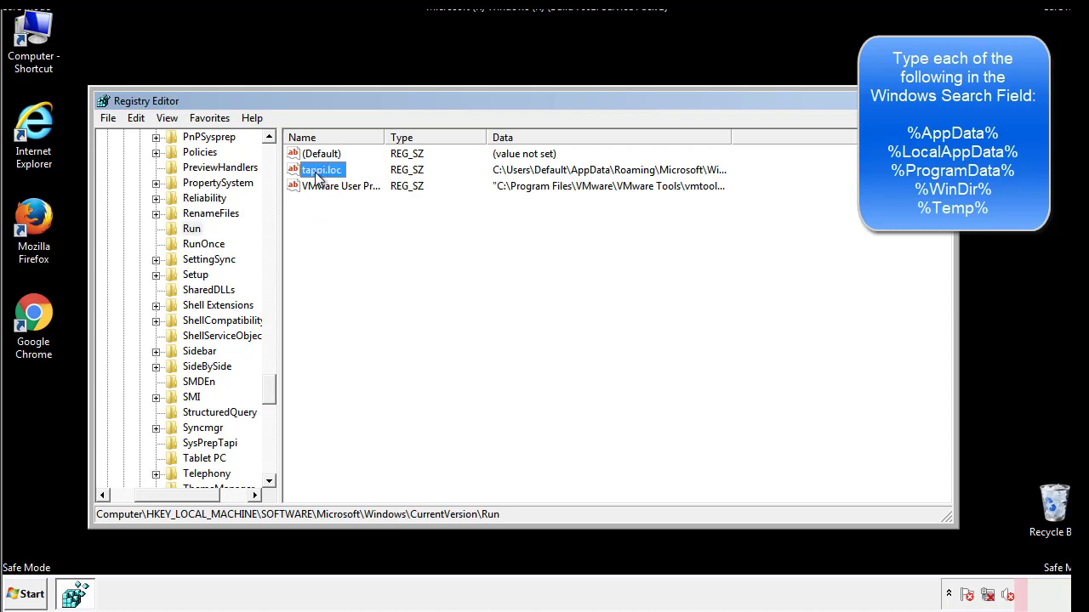
right_click(315, 172)
click(340, 221)
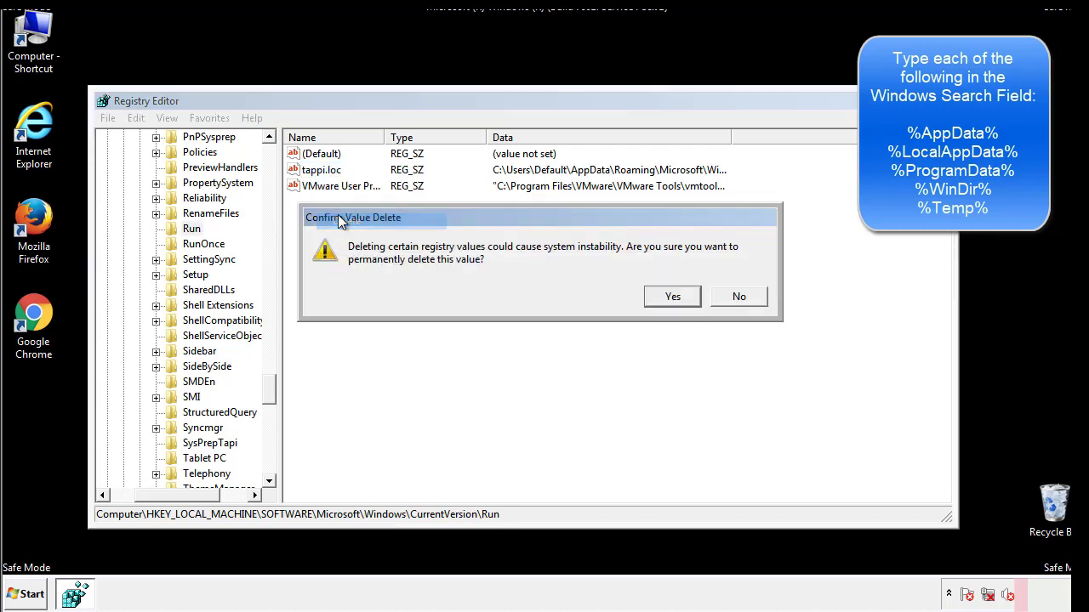
click(663, 301)
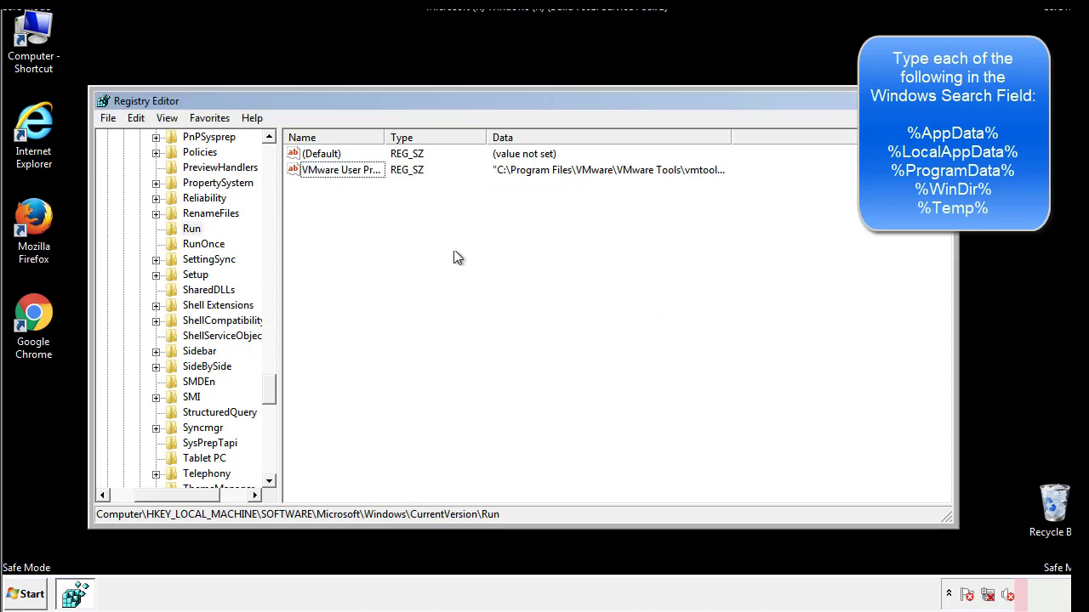
drag(269, 384, 269, 467)
drag(204, 493, 132, 506)
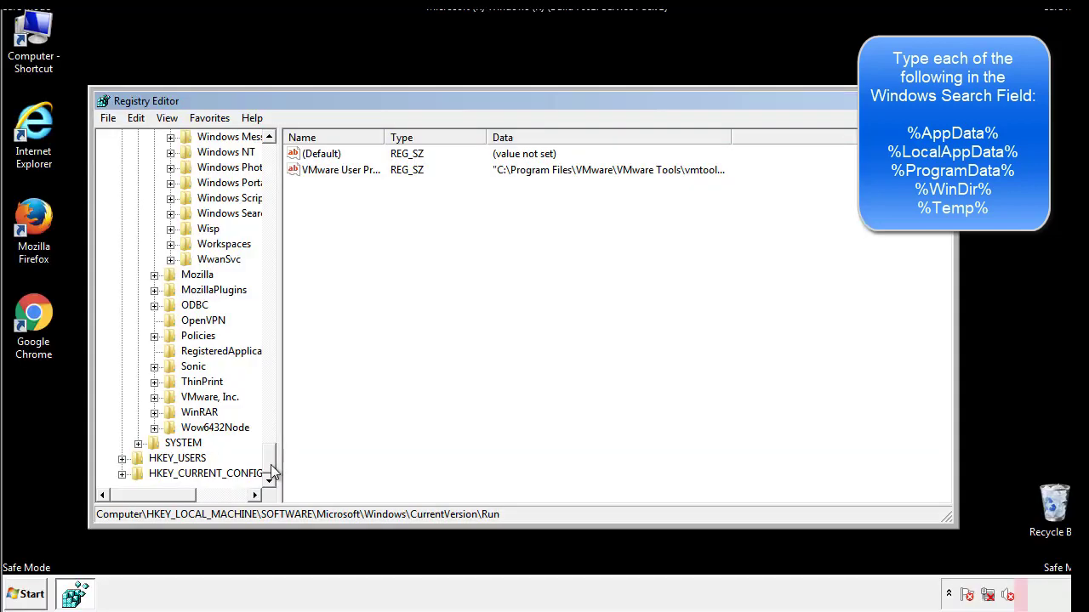
drag(271, 469, 277, 167)
Collapse HKLM and expand HKCU\Software\Microsoft\Windows\CurrentVersion
click(122, 183)
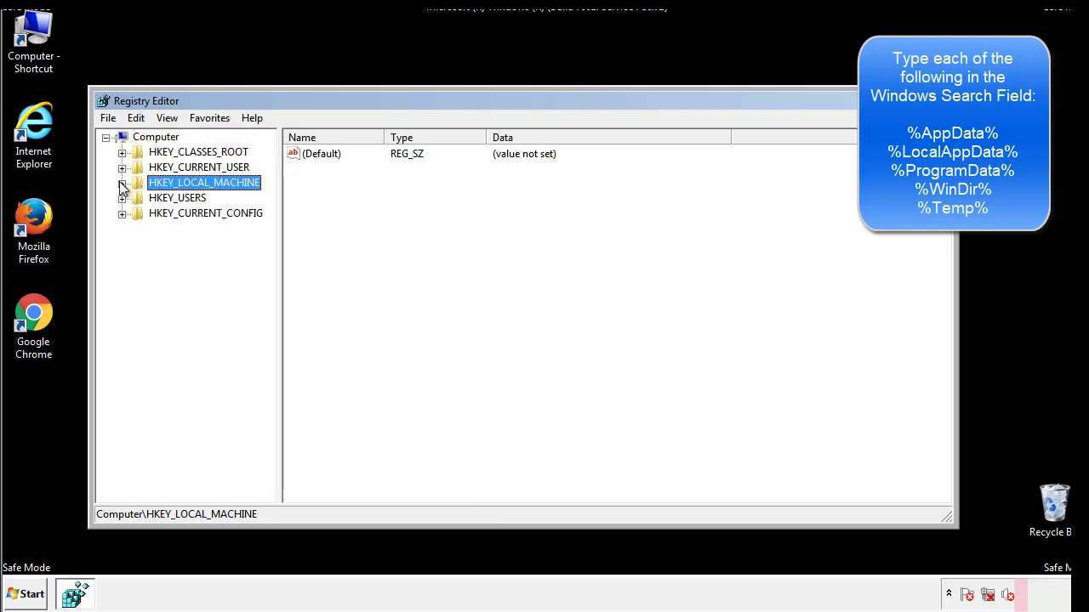
click(122, 167)
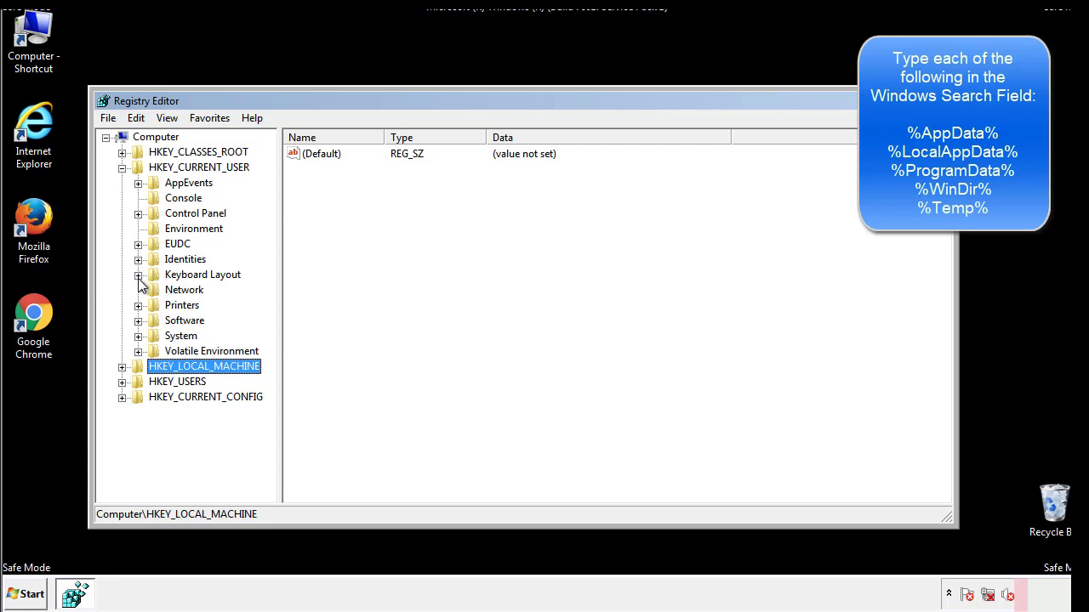
click(139, 321)
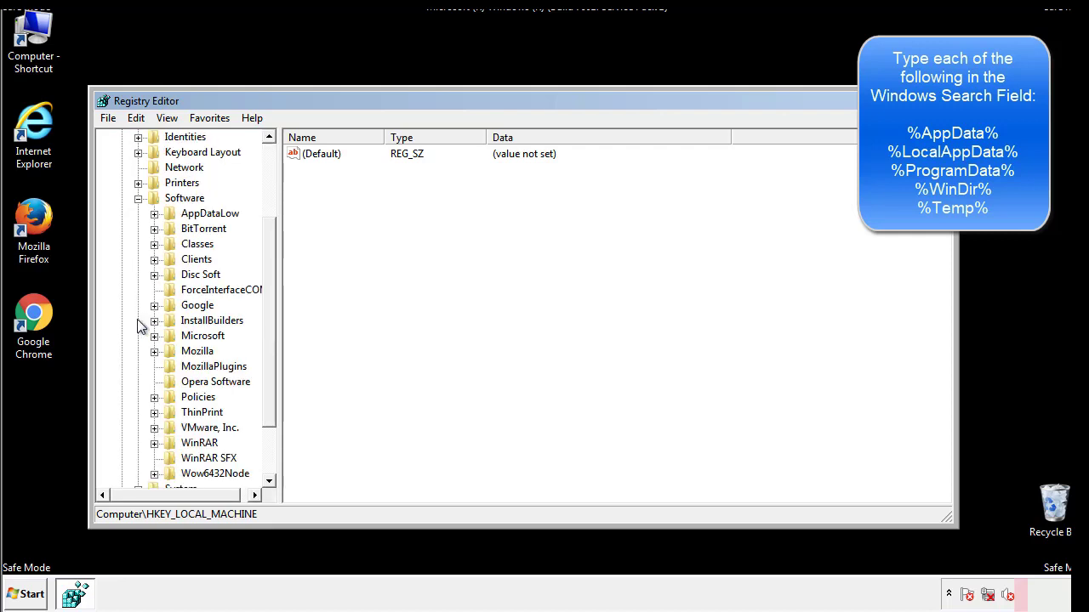
drag(267, 309, 267, 324)
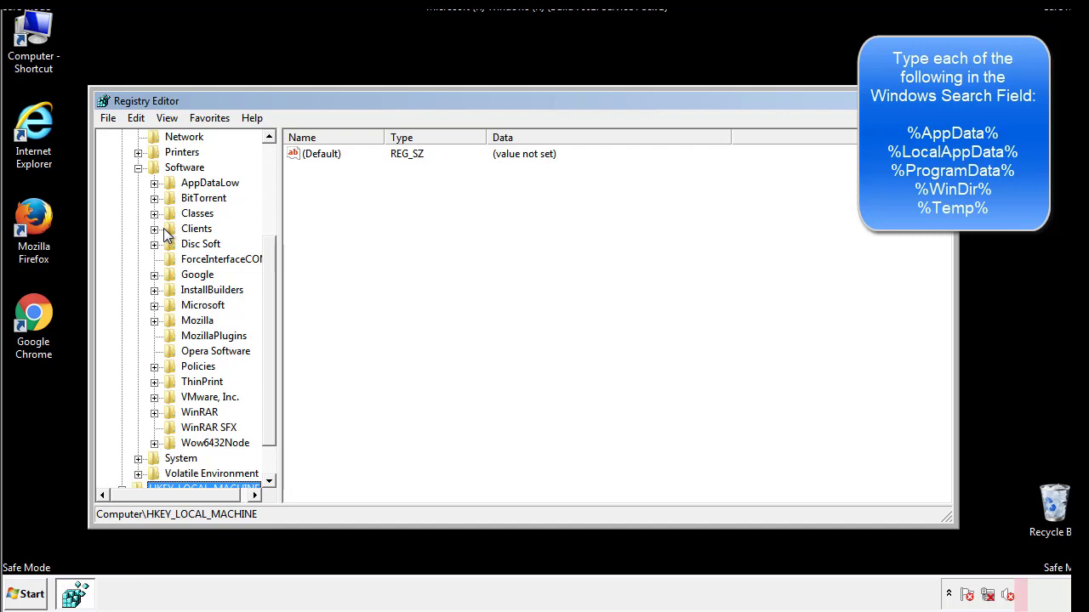
click(154, 305)
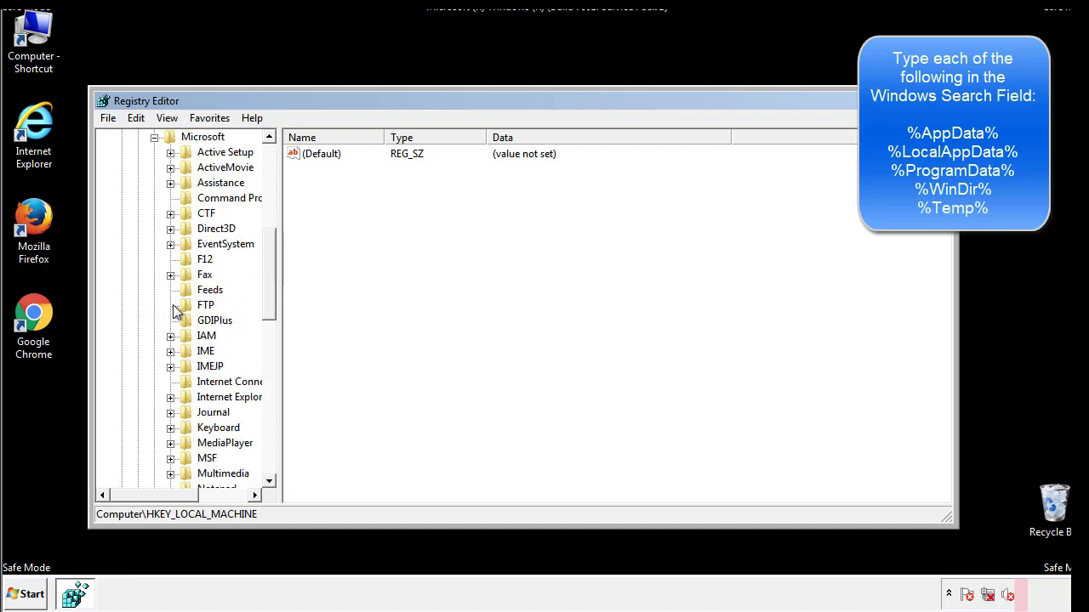
drag(268, 248, 268, 360)
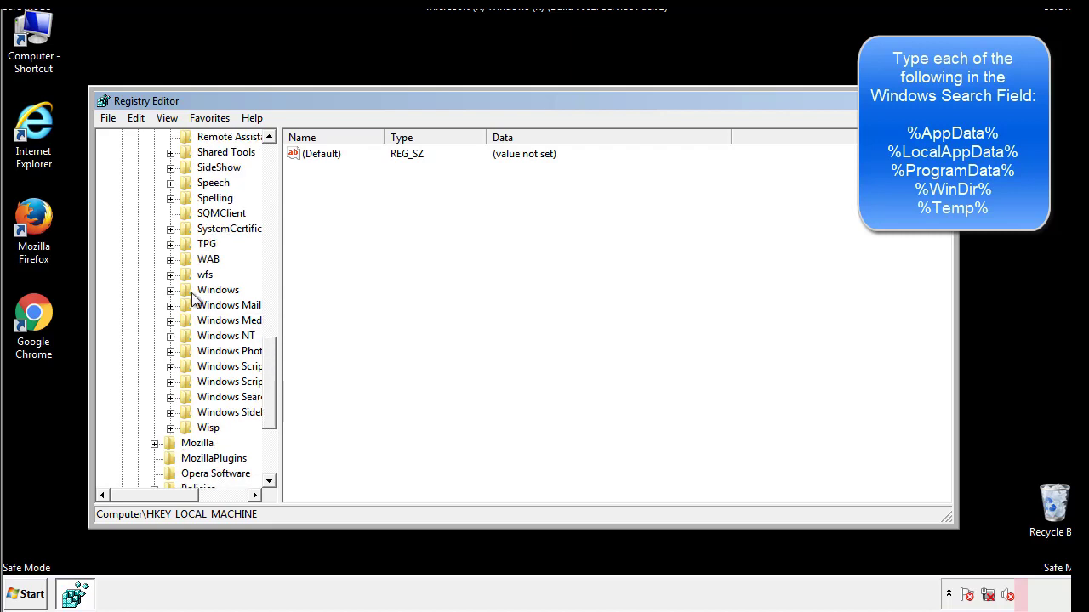
click(171, 290)
click(186, 305)
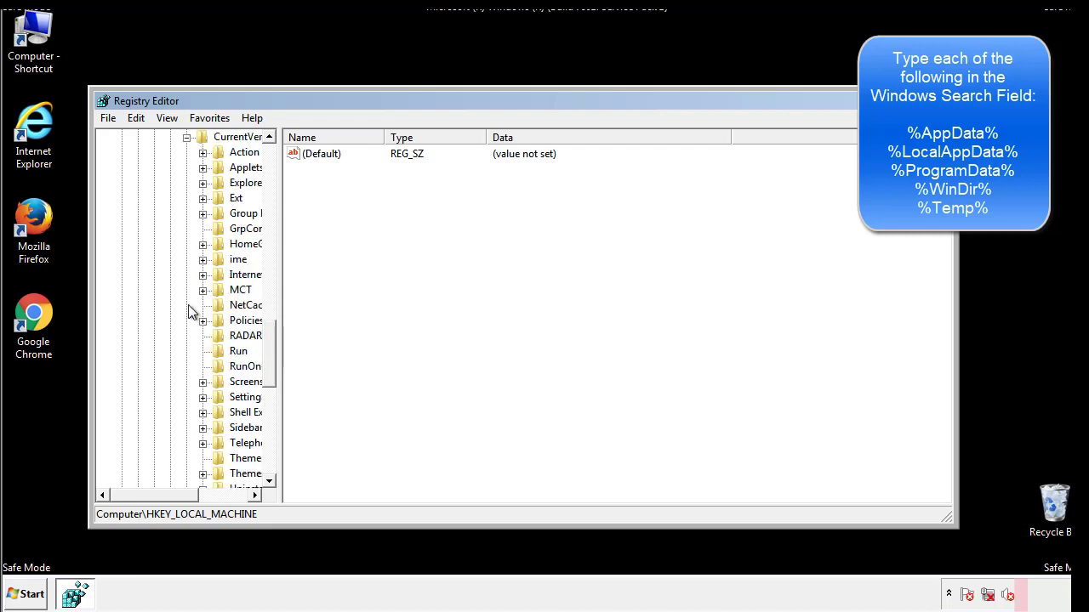
drag(166, 499, 191, 495)
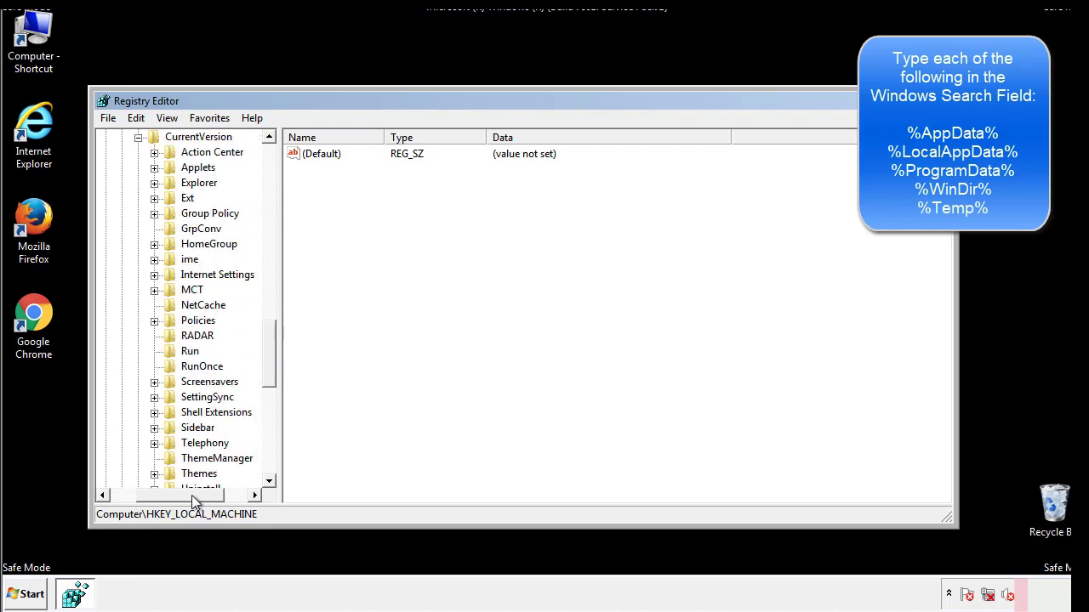
Review HKCU Run's DAEMON Tools Lite entry, then collapse Windows and scroll to the top
click(185, 348)
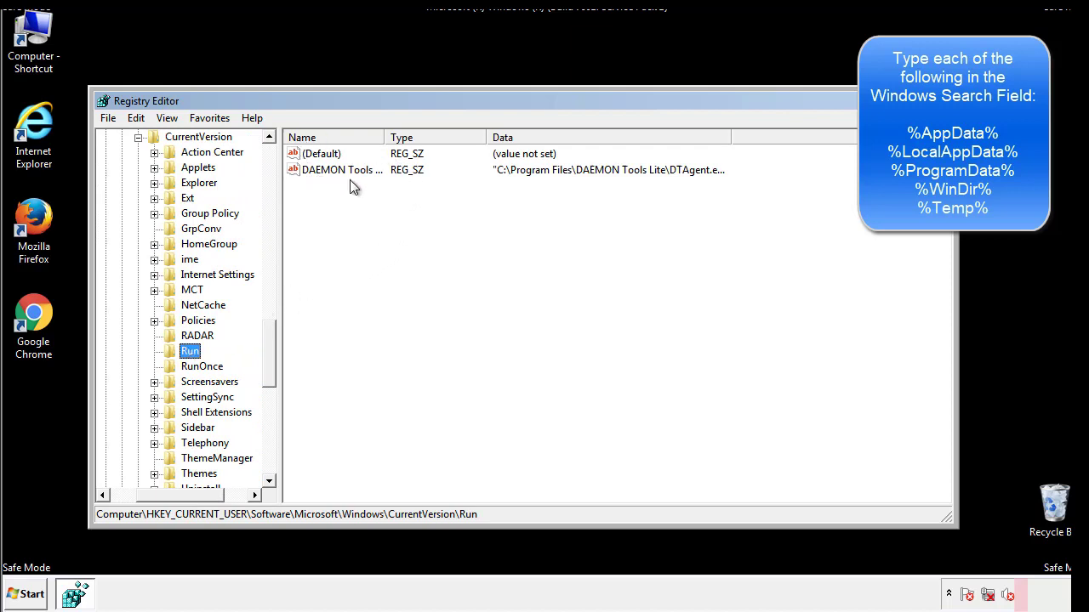
click(467, 201)
drag(316, 248, 333, 201)
drag(180, 492, 159, 494)
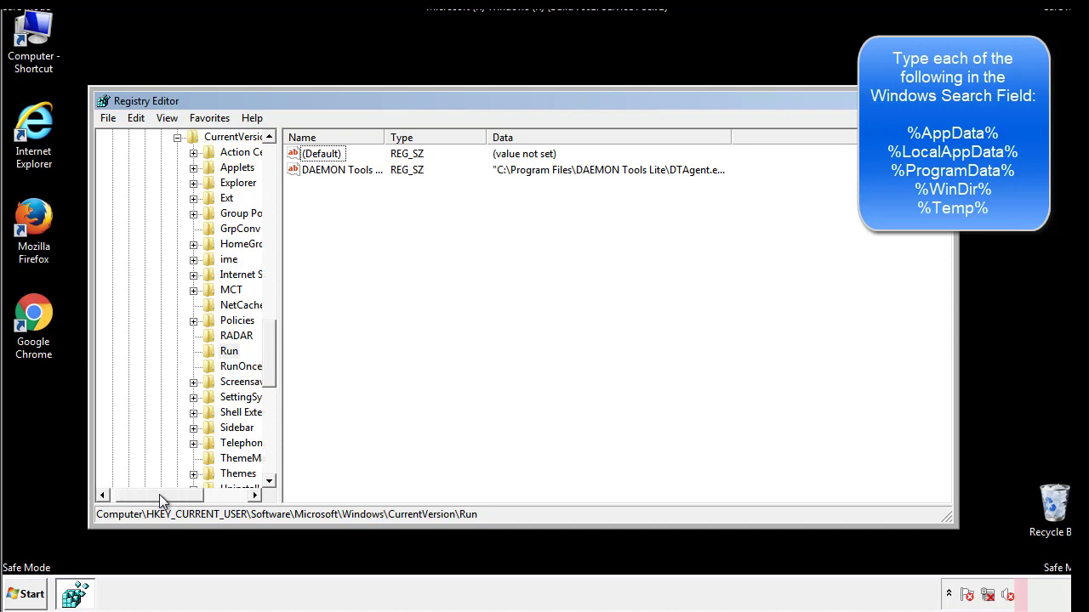
drag(276, 373, 269, 358)
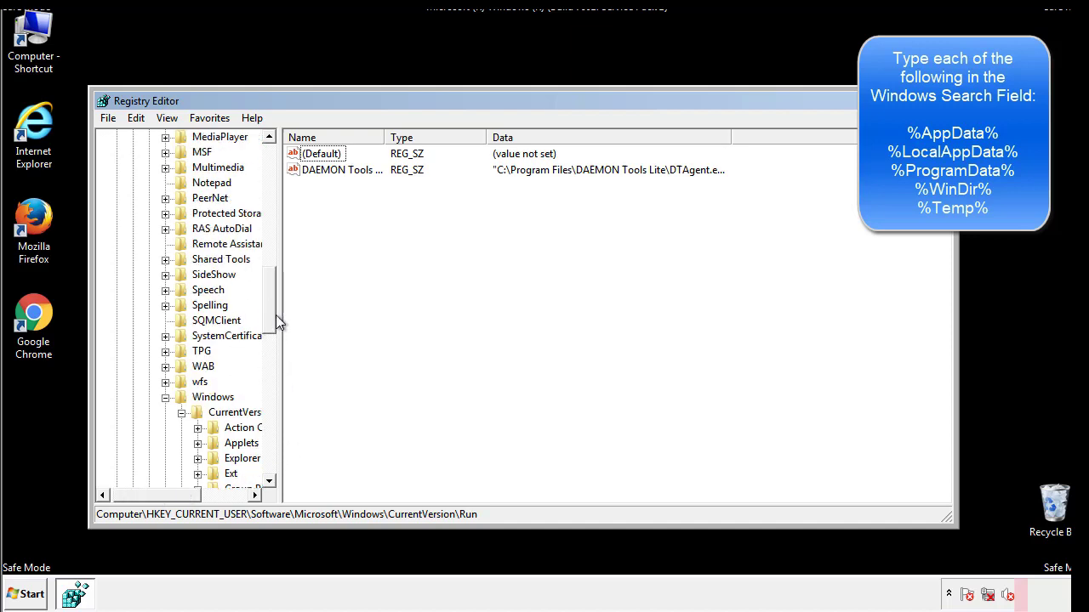
click(165, 398)
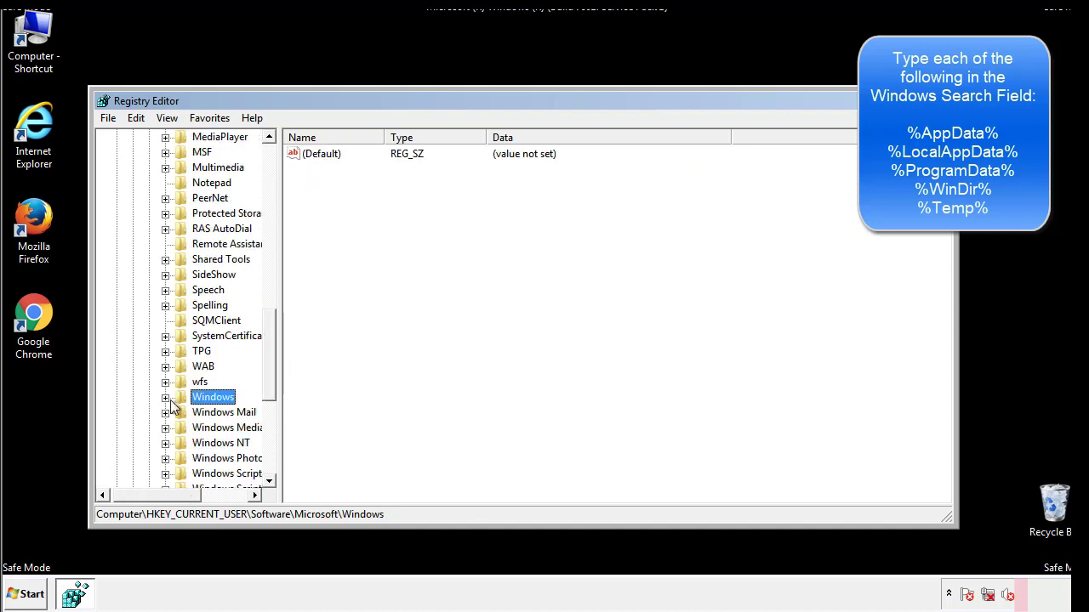
drag(273, 379, 274, 211)
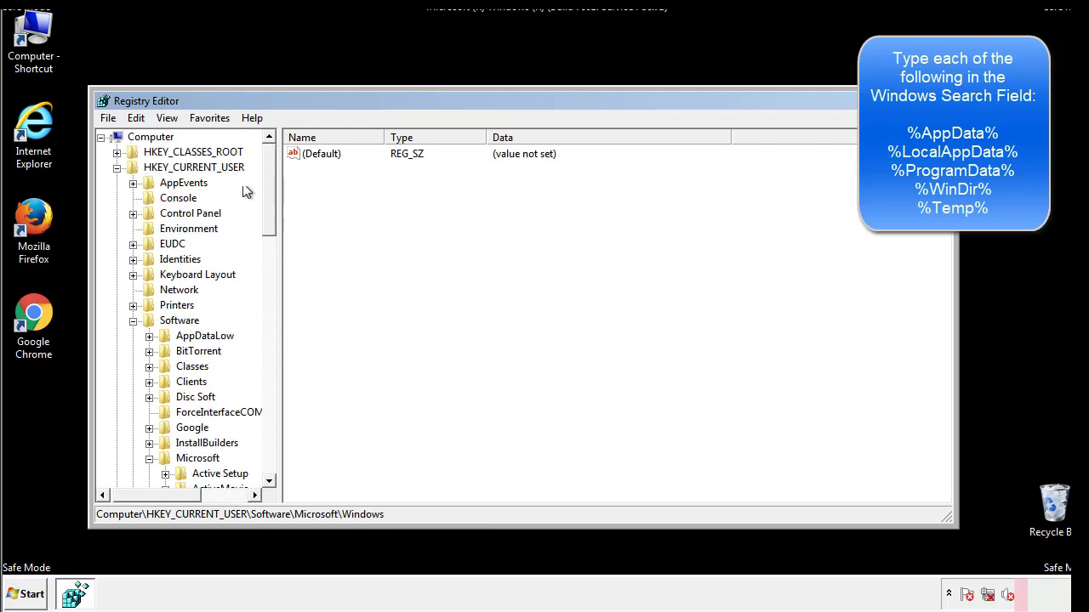
Search the registry for '%tem' to reach the VolumeCaches Temporary Files key
click(140, 119)
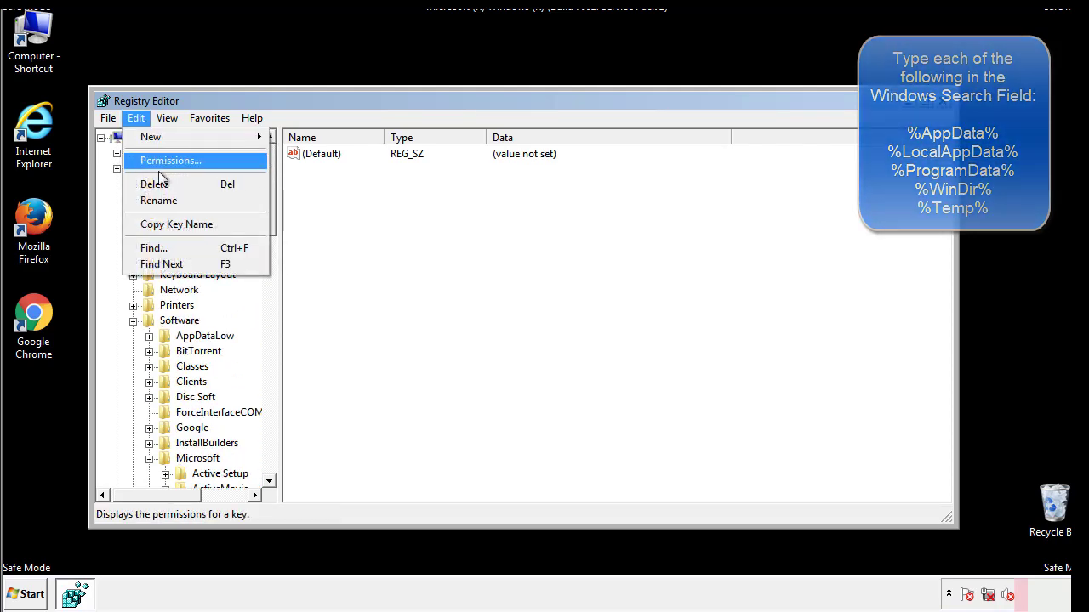
click(162, 248)
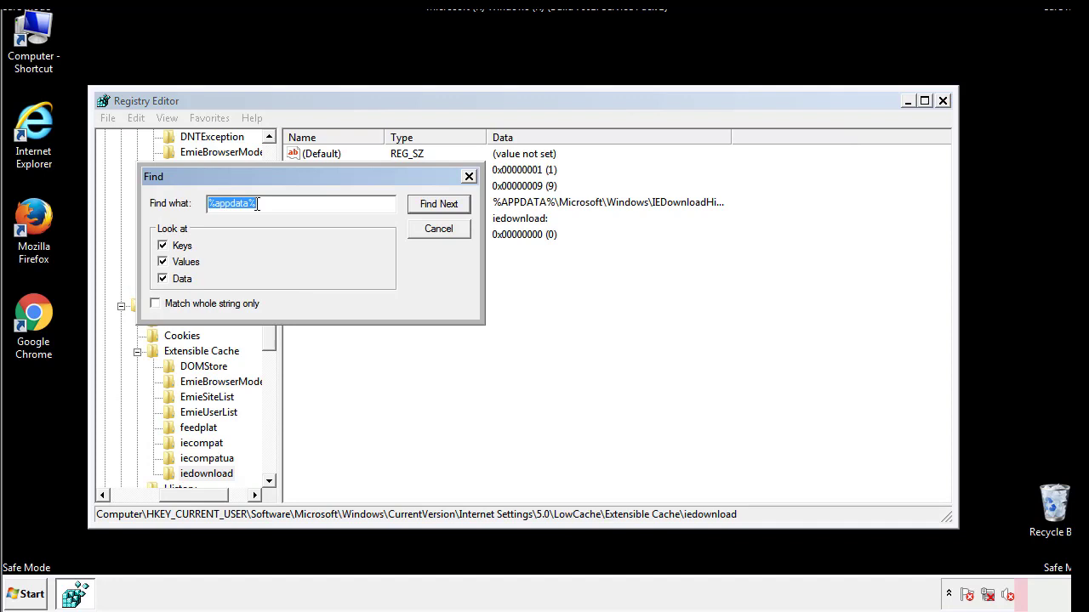
text(%t)
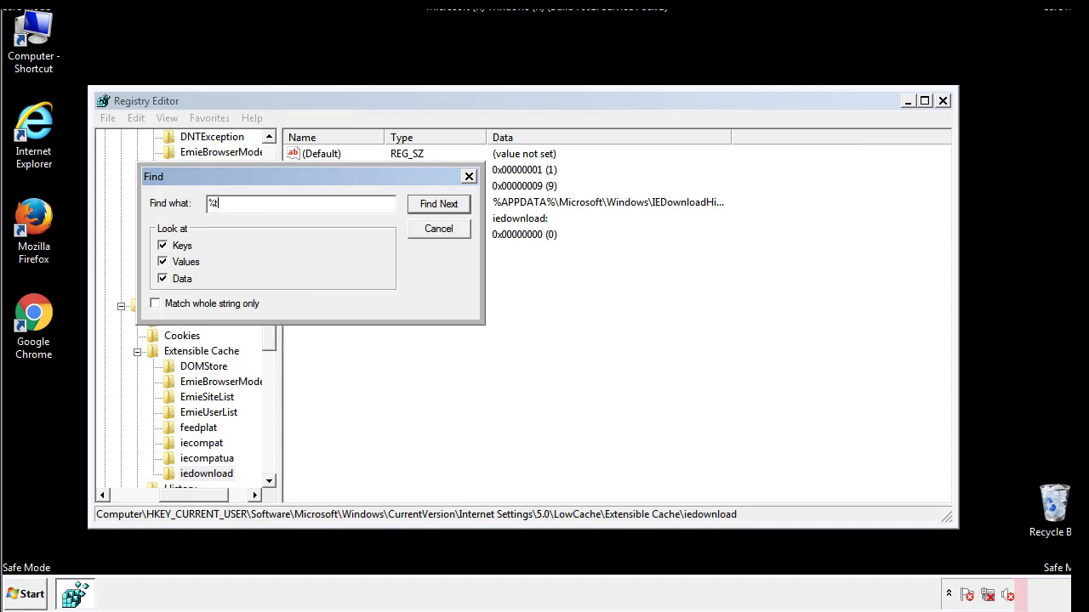
text(emp%)
key(Return)
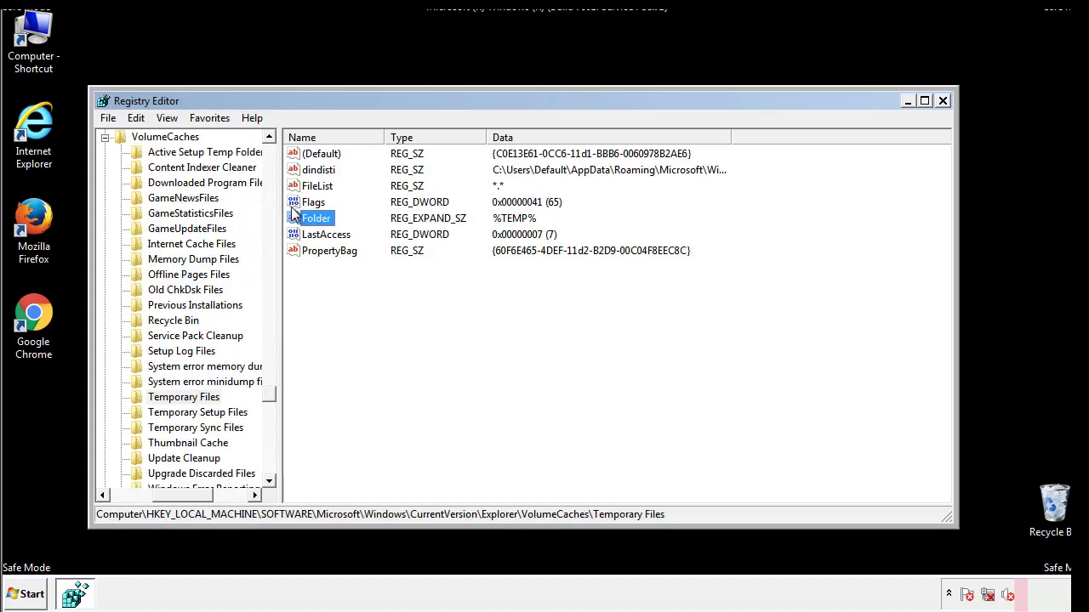
Delete all Temporary Files values, including dindisti, leaving only (Default)
click(445, 298)
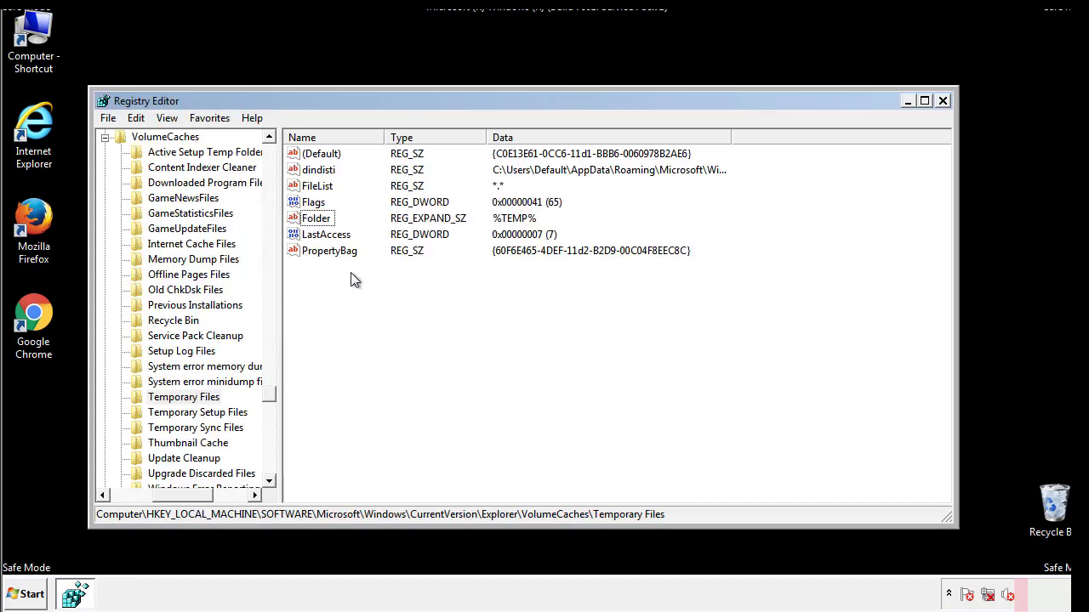
mouse_move(349, 272)
mouse_down()
mouse_move(322, 244)
mouse_move(309, 157)
mouse_up()
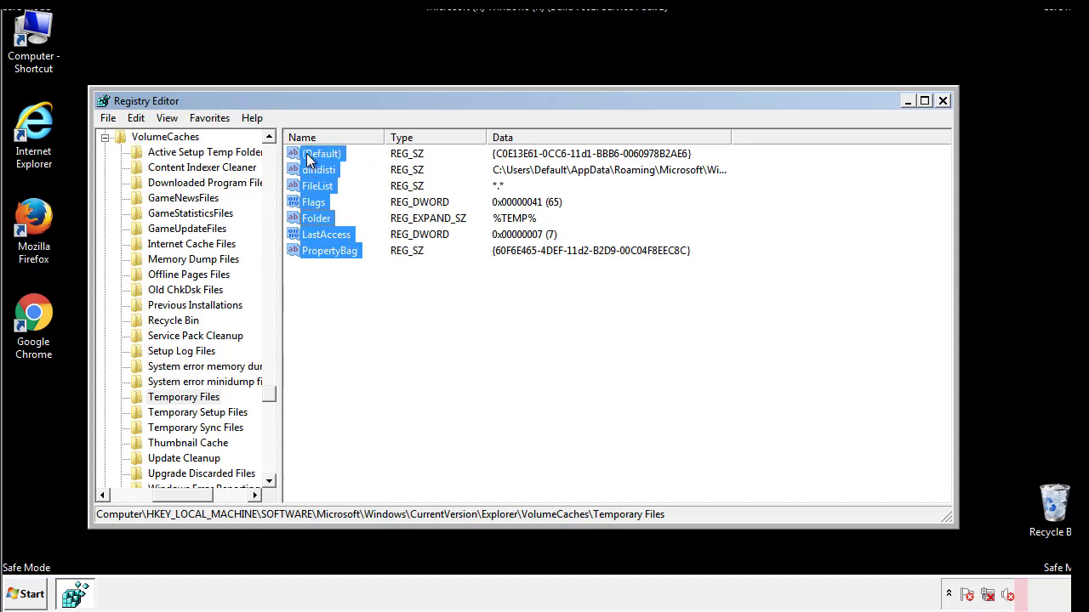
right_click(308, 156)
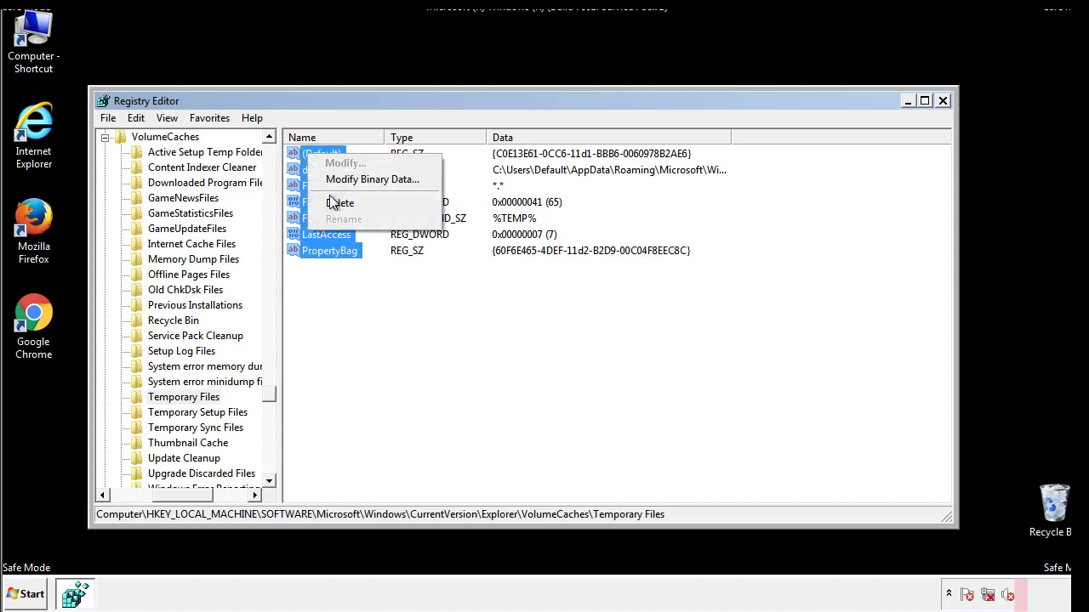
click(332, 204)
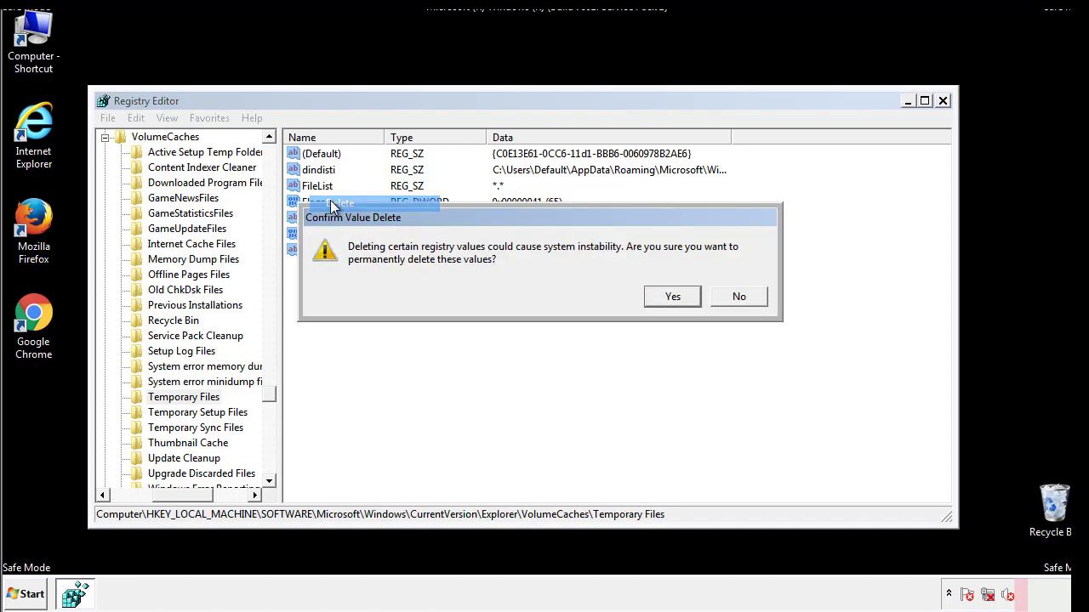
click(673, 297)
click(379, 208)
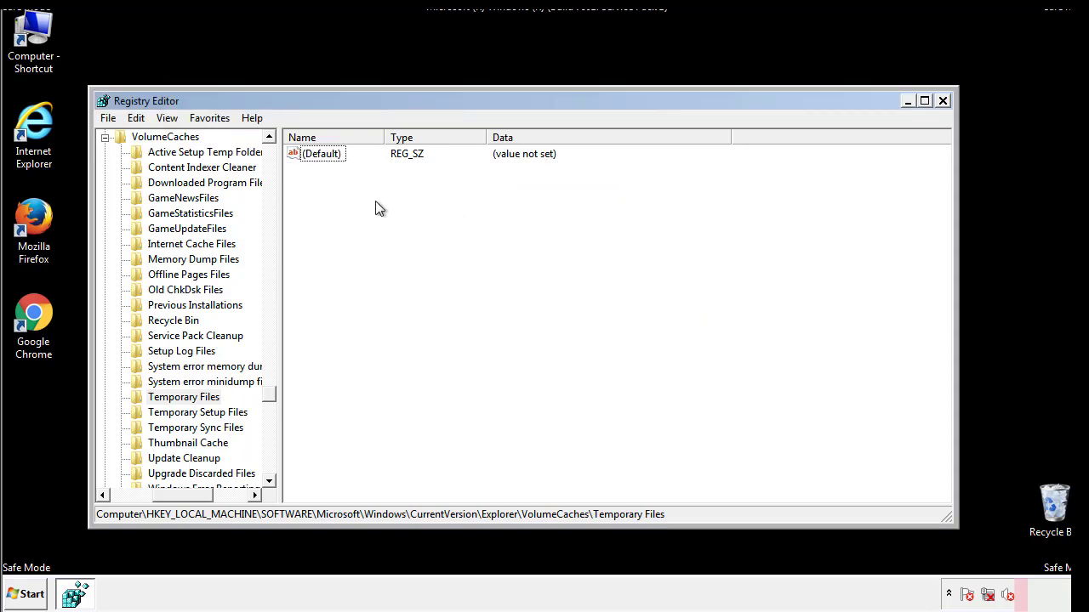
Close Registry Editor and launch System Configuration via msconfig from Start search
click(944, 101)
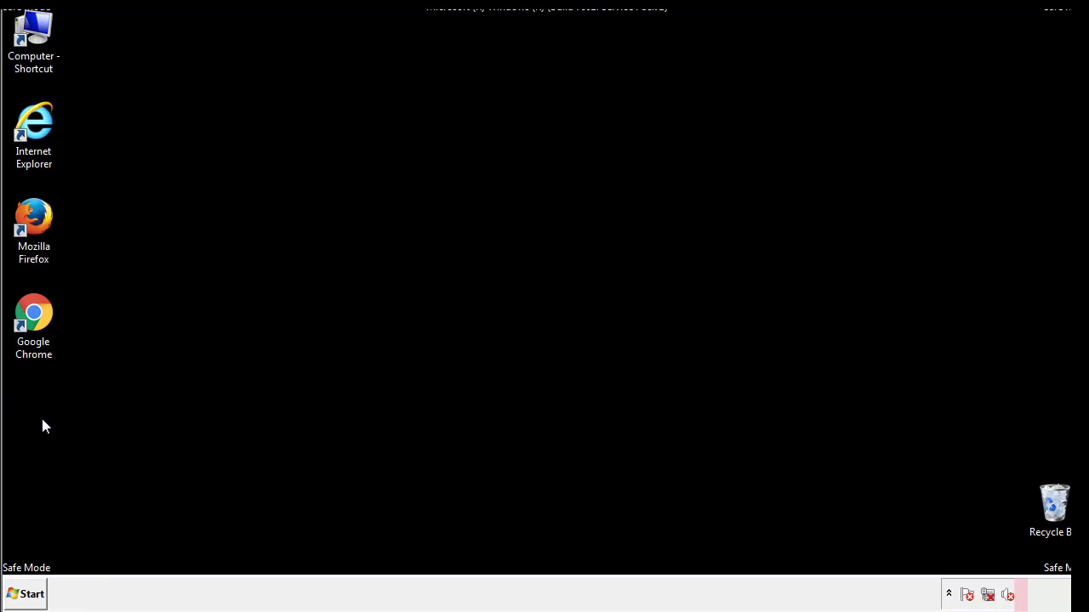
click(21, 597)
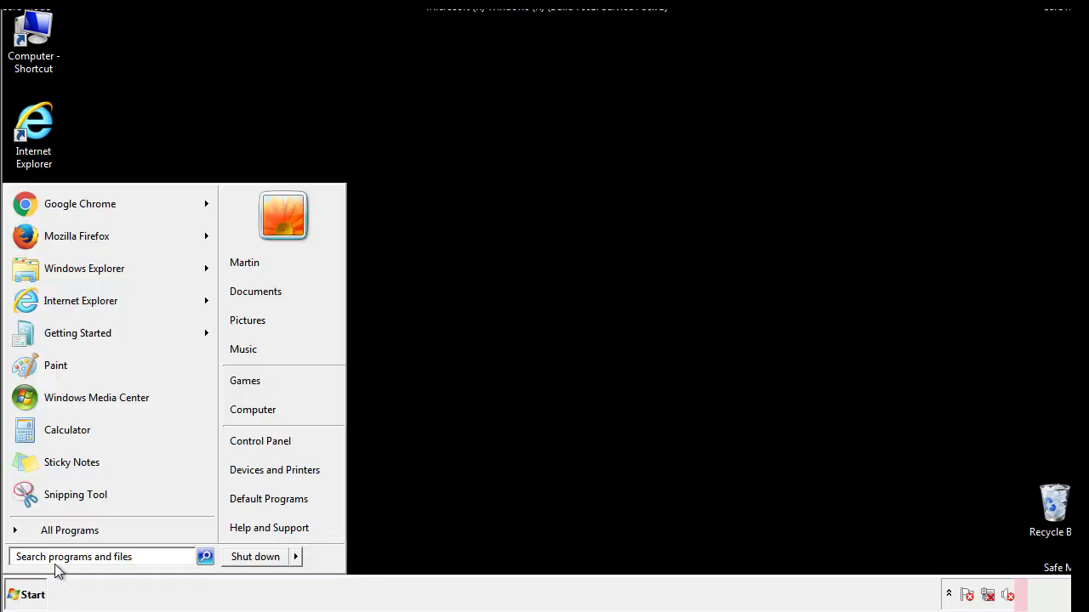
text(mscon)
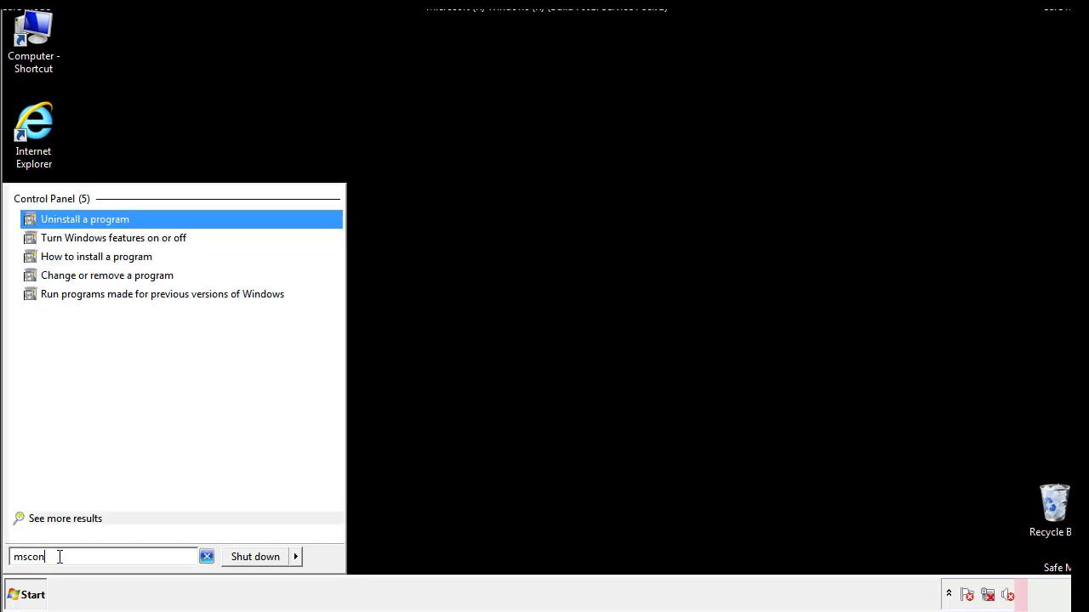
text(fig)
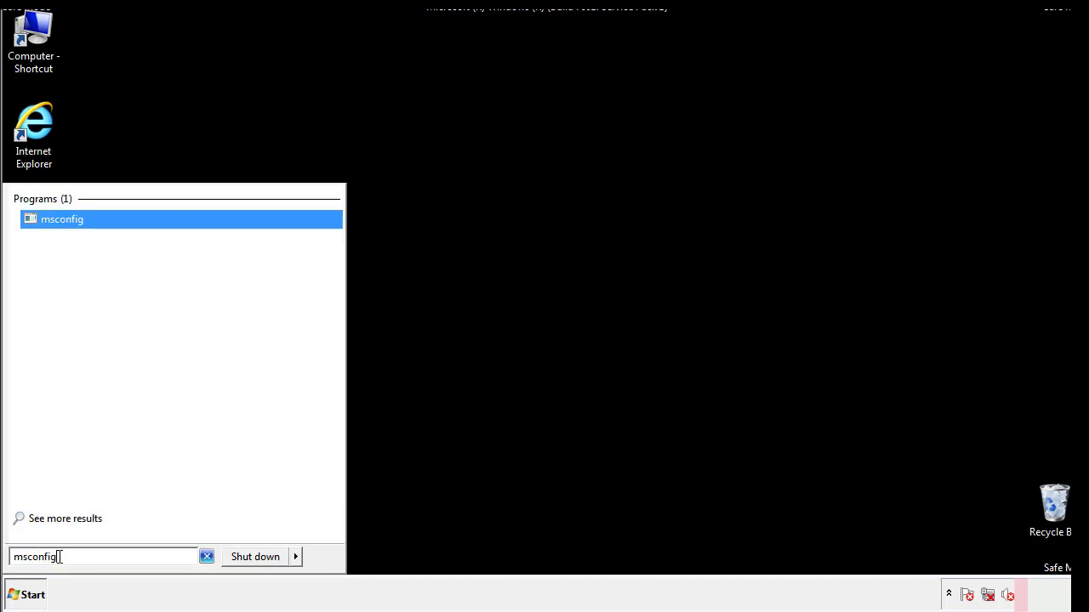
key(Return)
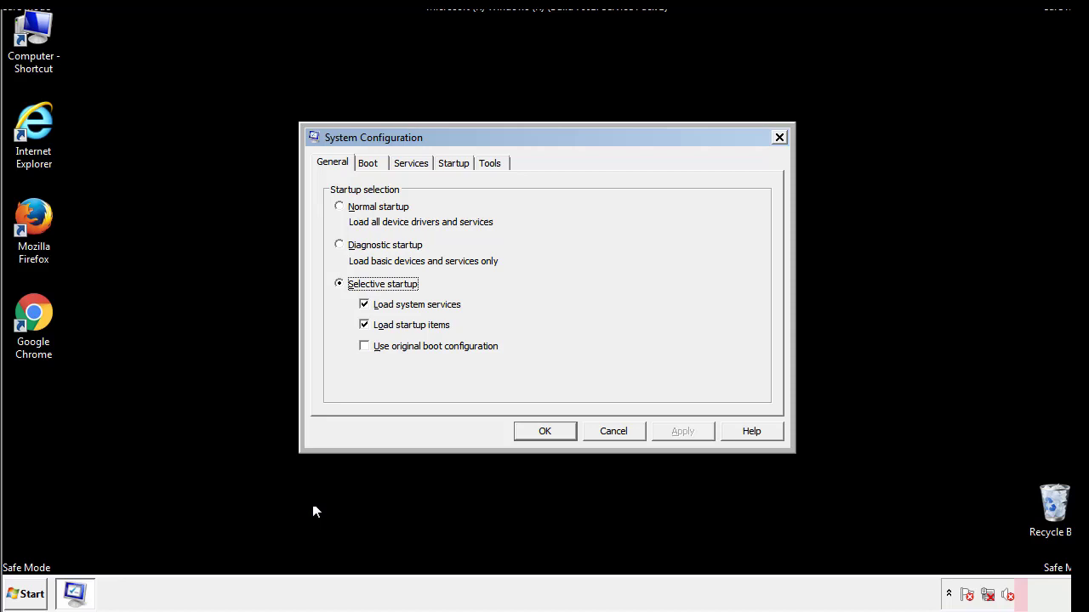
Uncheck Safe boot on the Boot tab, apply the change, and restart immediately
click(369, 162)
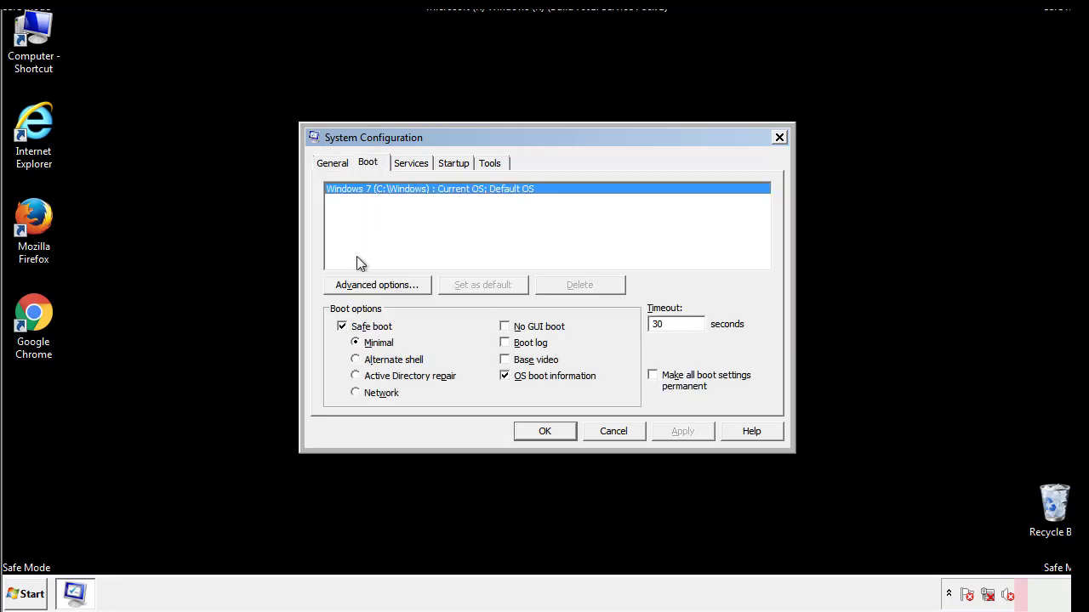
click(347, 331)
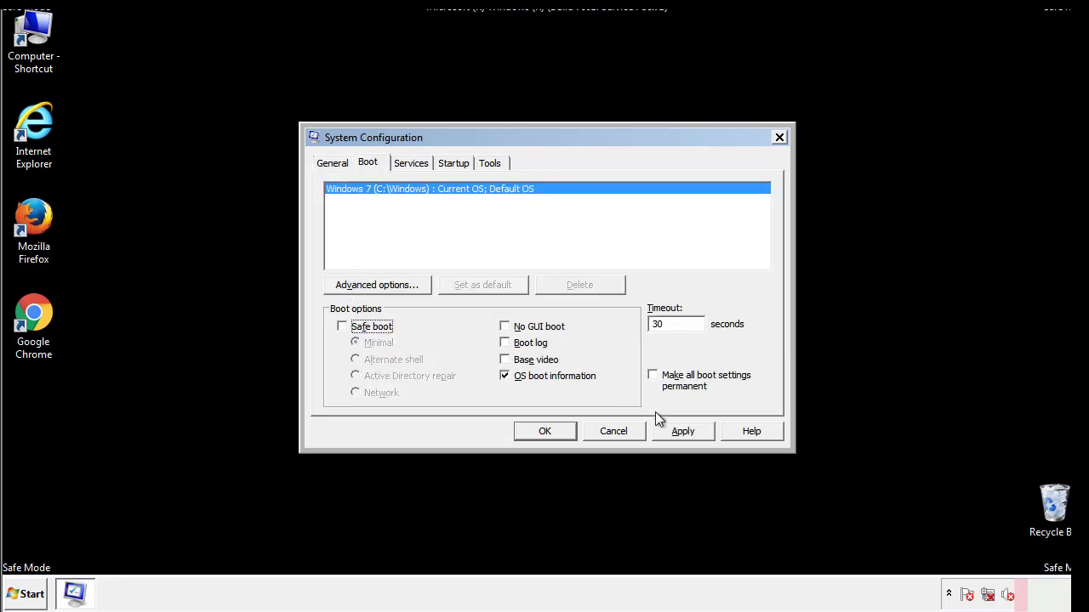
click(685, 430)
click(542, 432)
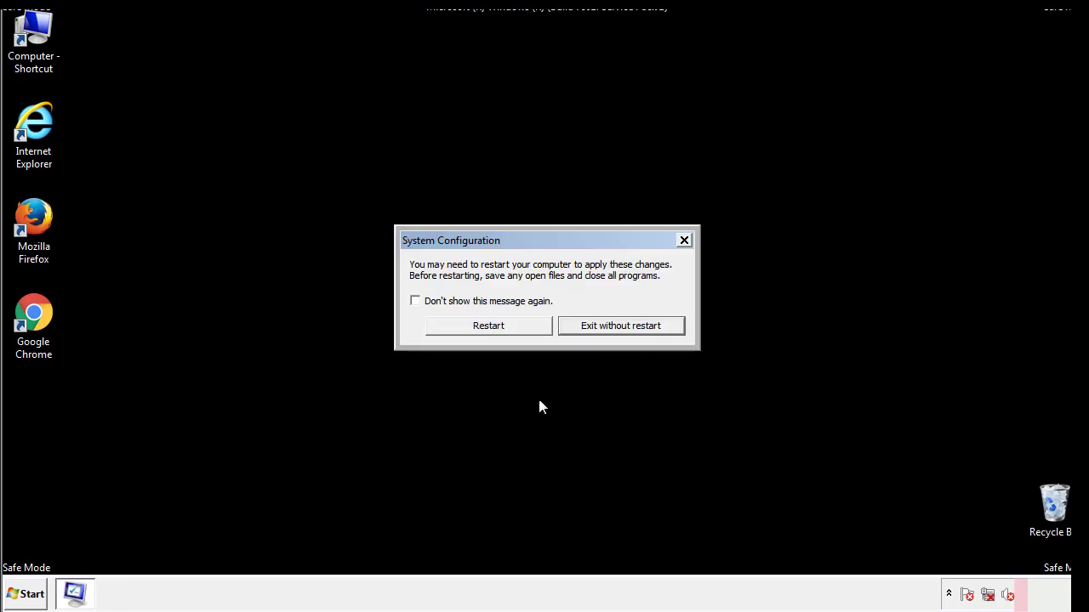
click(504, 332)
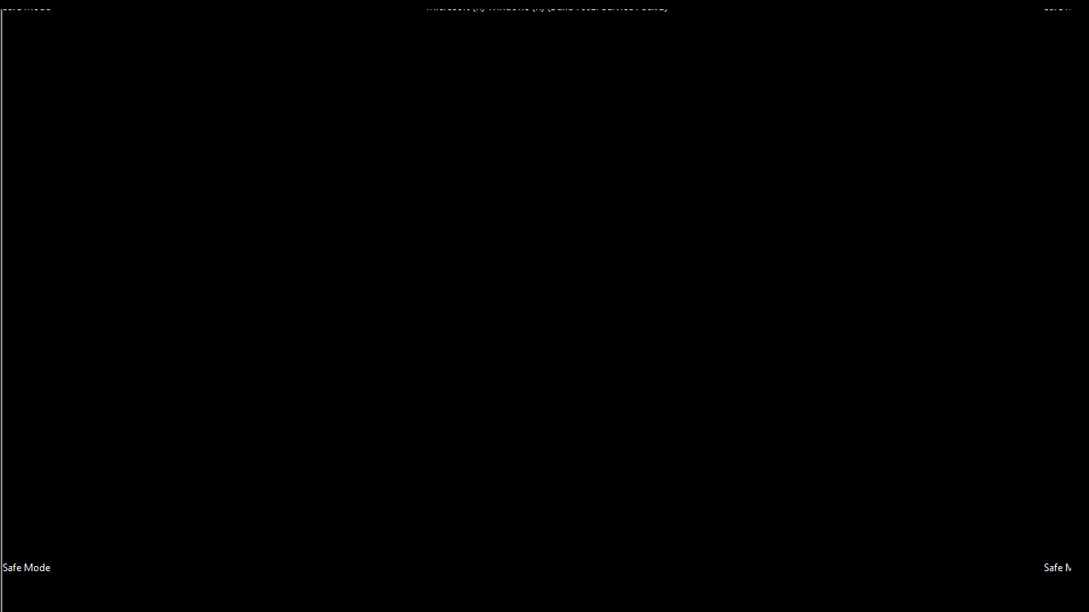